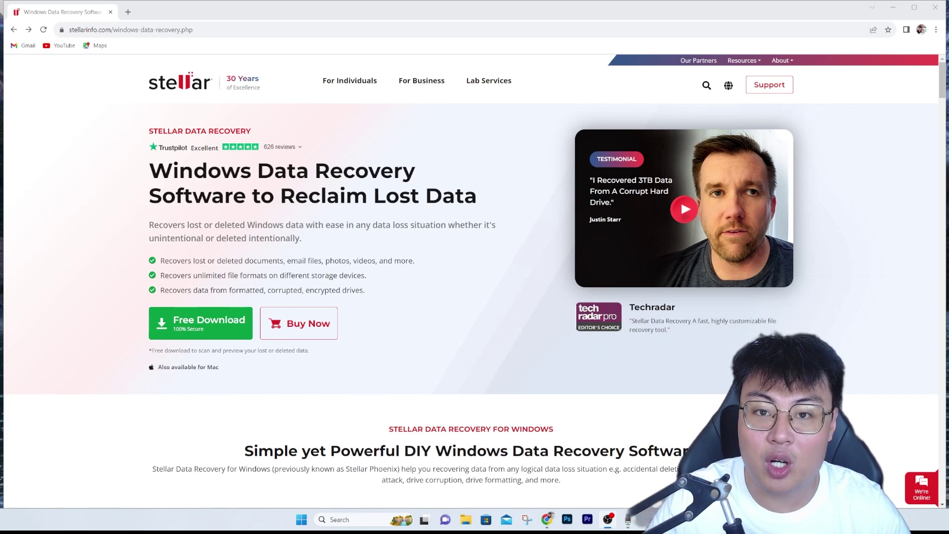
Step: Scroll the Windows Data Recovery page through testimonials to 'Add More Power', then minimize Chrome
{"action": "scroll", "coordinate": [471, 281], "scroll_direction": "down", "scroll_amount": 1}
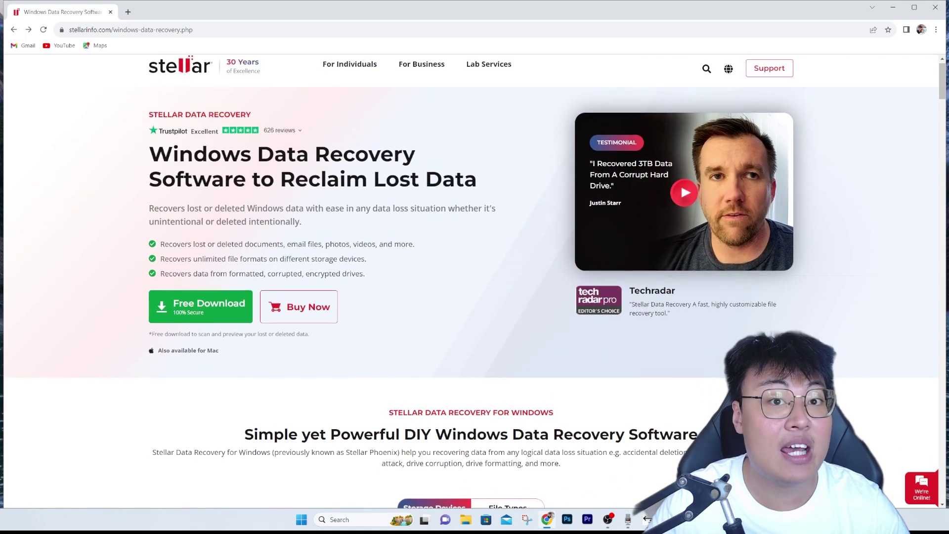
{"action": "scroll", "coordinate": [471, 281], "scroll_direction": "down", "scroll_amount": 1}
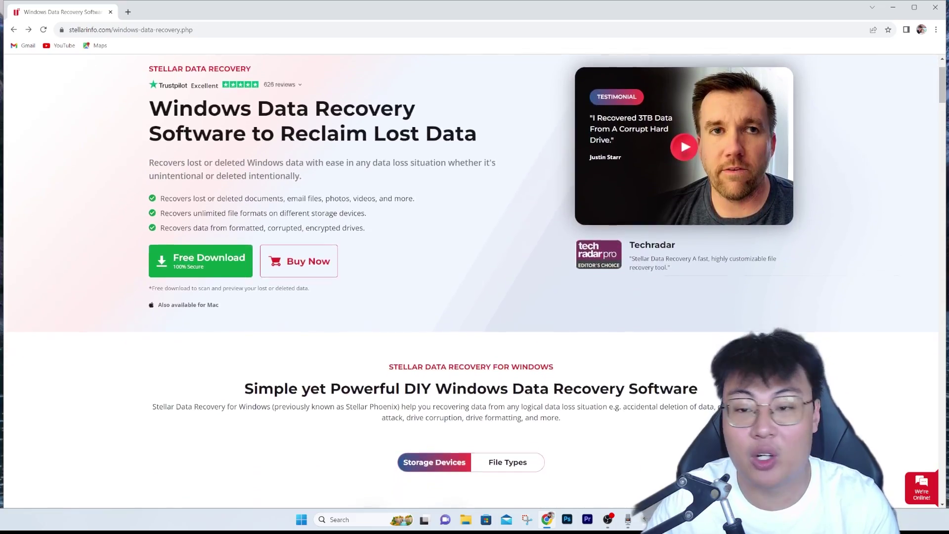
{"action": "scroll", "coordinate": [471, 281], "scroll_direction": "down", "scroll_amount": 1}
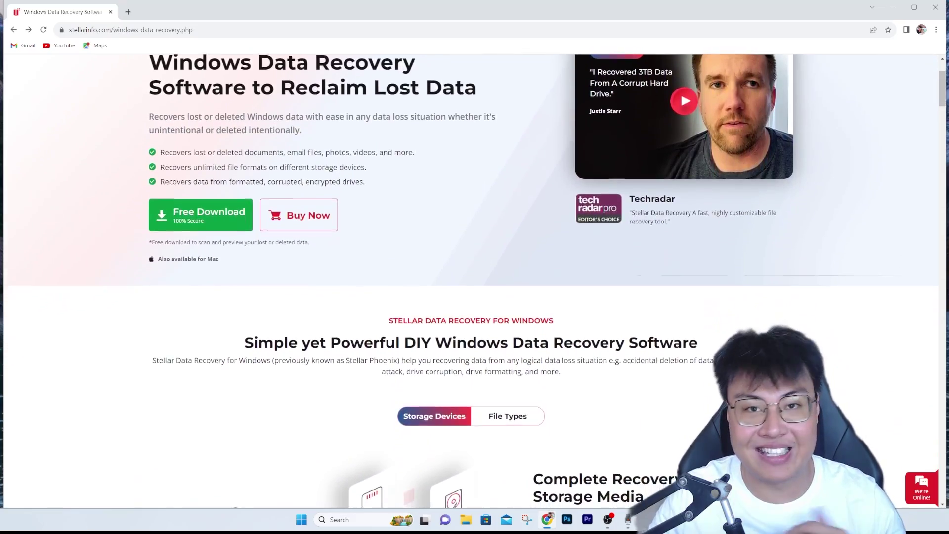
{"action": "scroll", "coordinate": [471, 280], "scroll_direction": "down", "scroll_amount": 1}
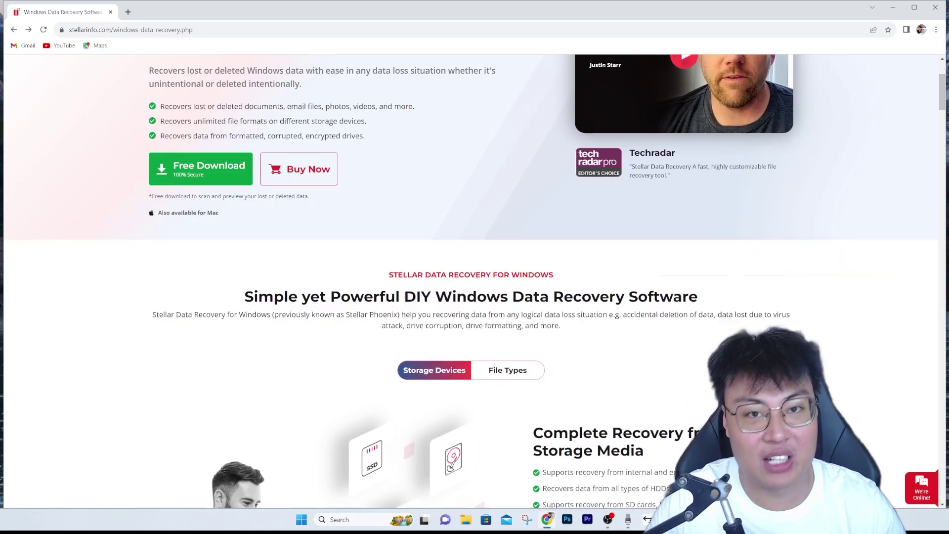
{"action": "scroll", "coordinate": [471, 281], "scroll_direction": "down", "scroll_amount": 1}
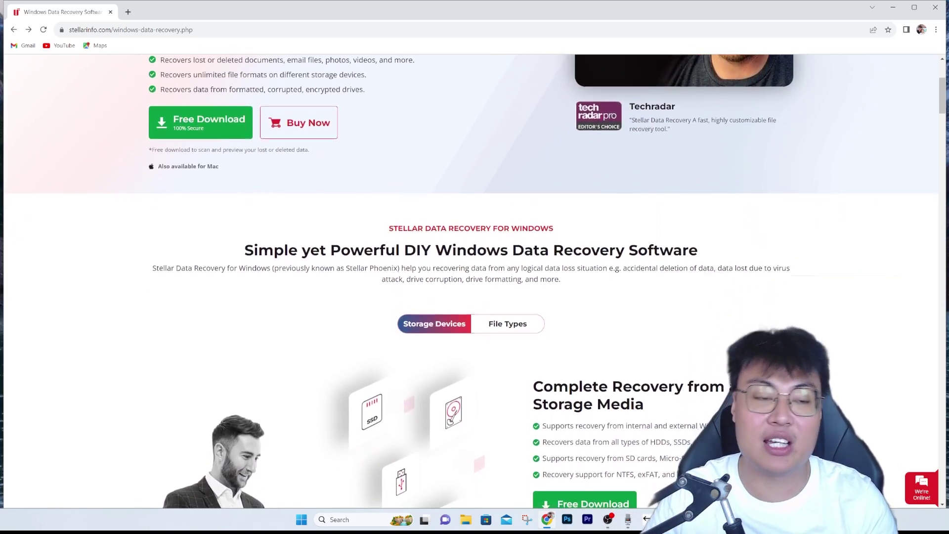
{"action": "scroll", "coordinate": [471, 281], "scroll_direction": "down", "scroll_amount": 1}
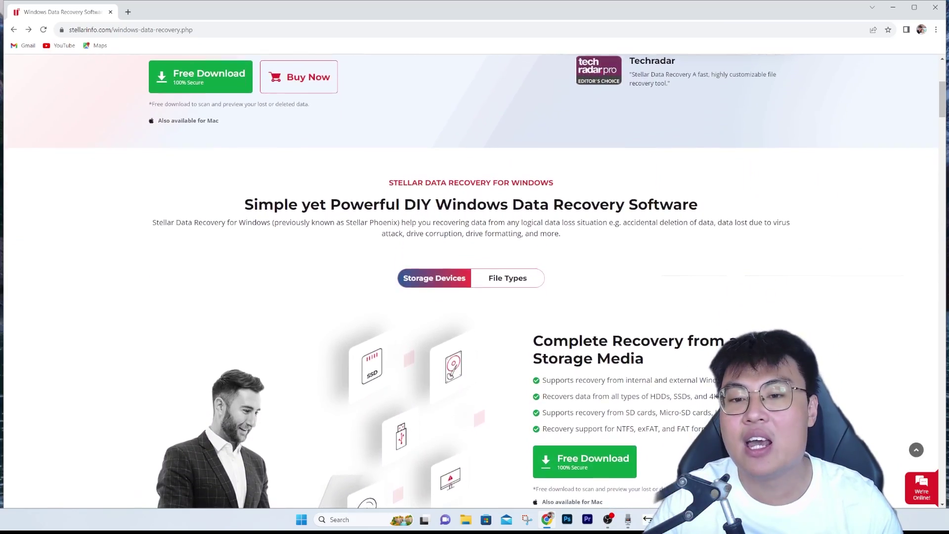
{"action": "scroll", "coordinate": [471, 281], "scroll_direction": "down", "scroll_amount": 1}
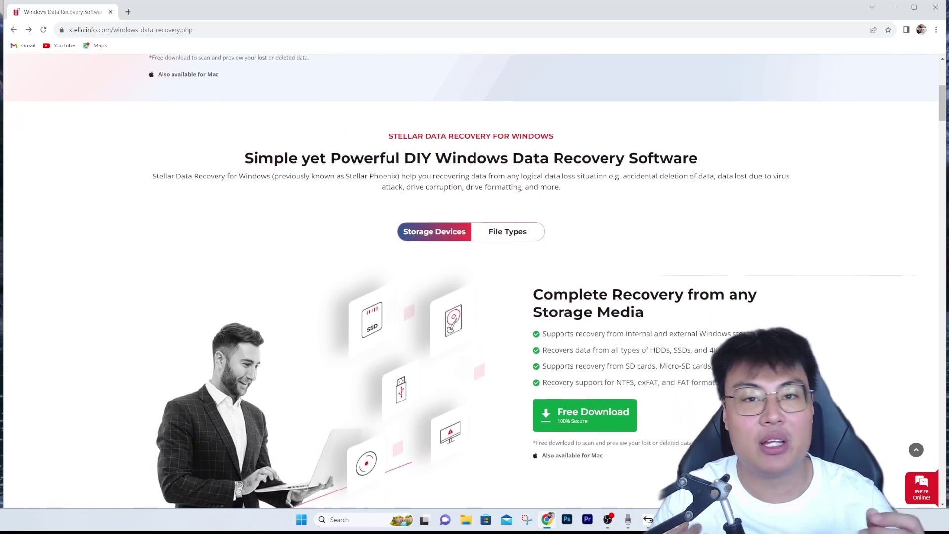
{"action": "scroll", "coordinate": [471, 281], "scroll_direction": "down", "scroll_amount": 1}
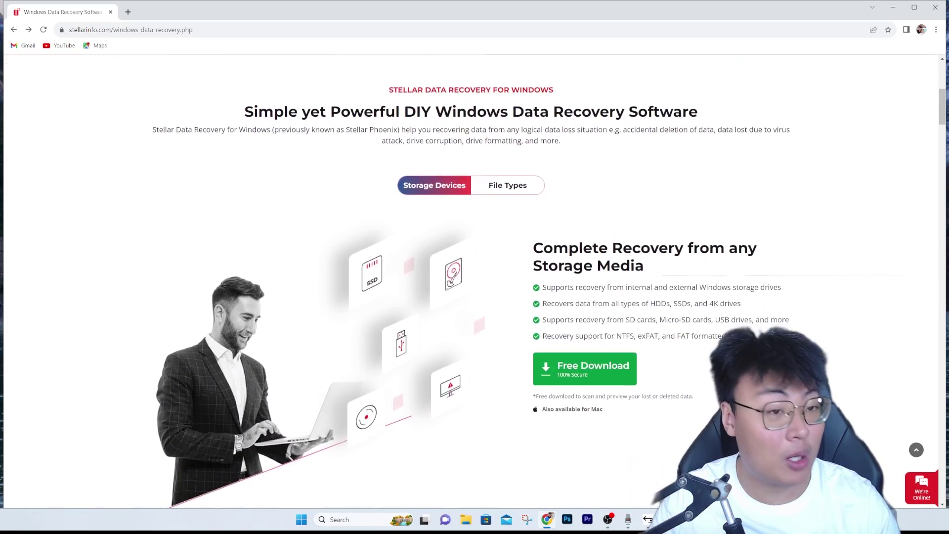
{"action": "scroll", "coordinate": [471, 281], "scroll_direction": "down", "scroll_amount": 1}
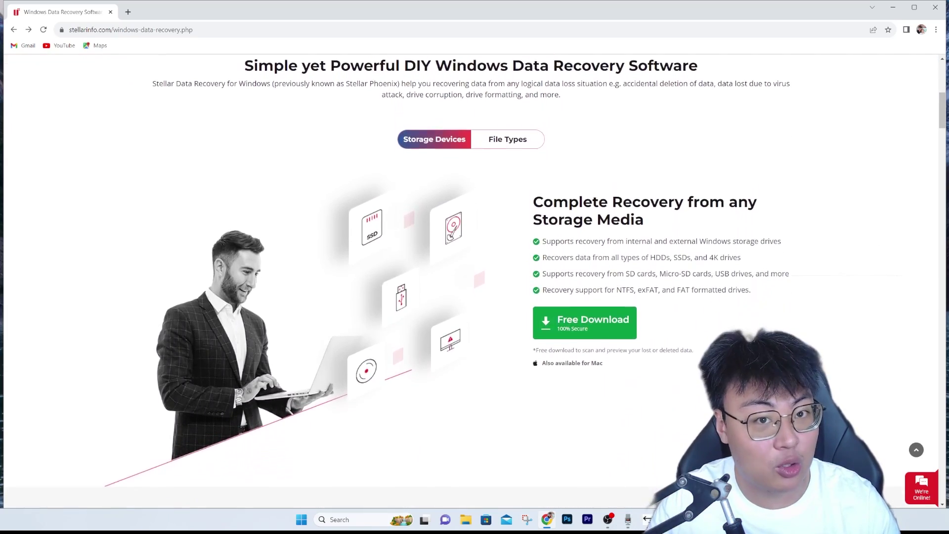
{"action": "scroll", "coordinate": [471, 281], "scroll_direction": "down", "scroll_amount": 1}
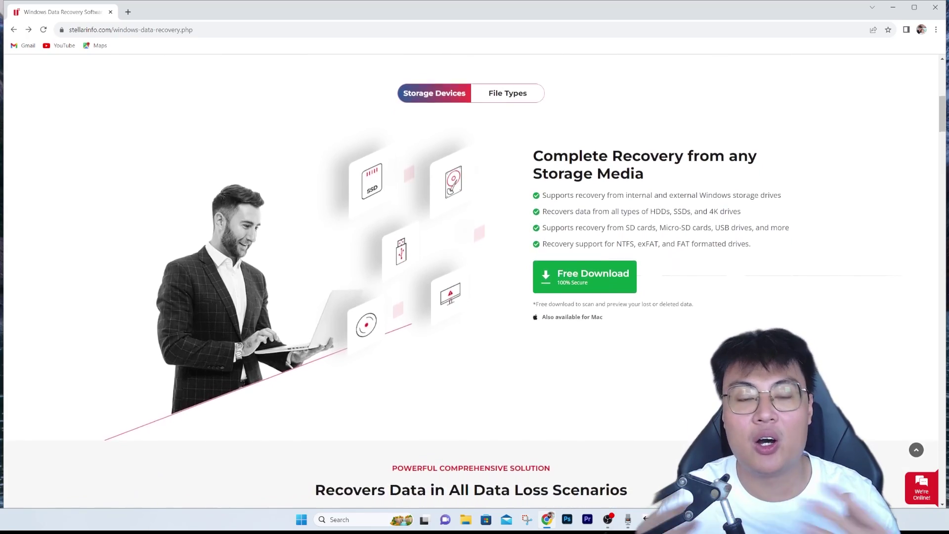
{"action": "scroll", "coordinate": [471, 281], "scroll_direction": "down", "scroll_amount": 1}
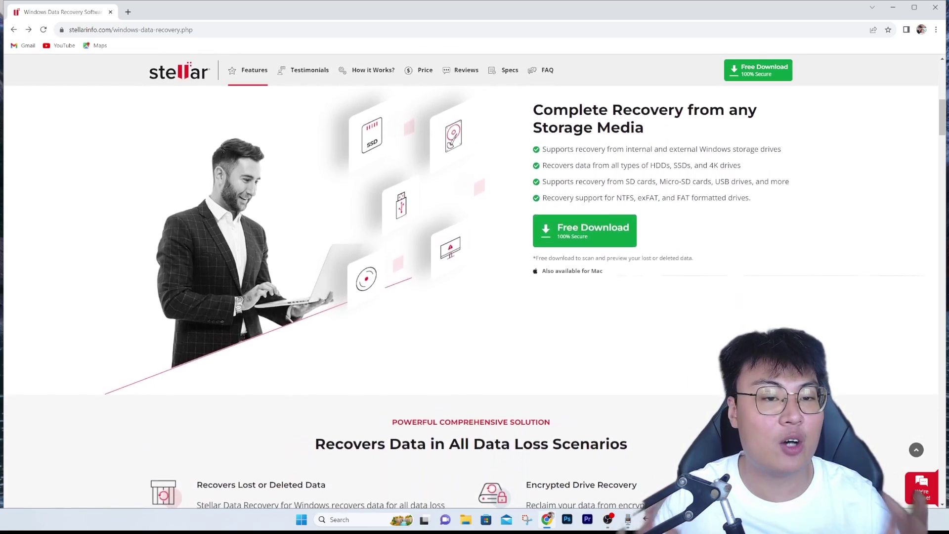
{"action": "scroll", "coordinate": [471, 281], "scroll_direction": "down", "scroll_amount": 1}
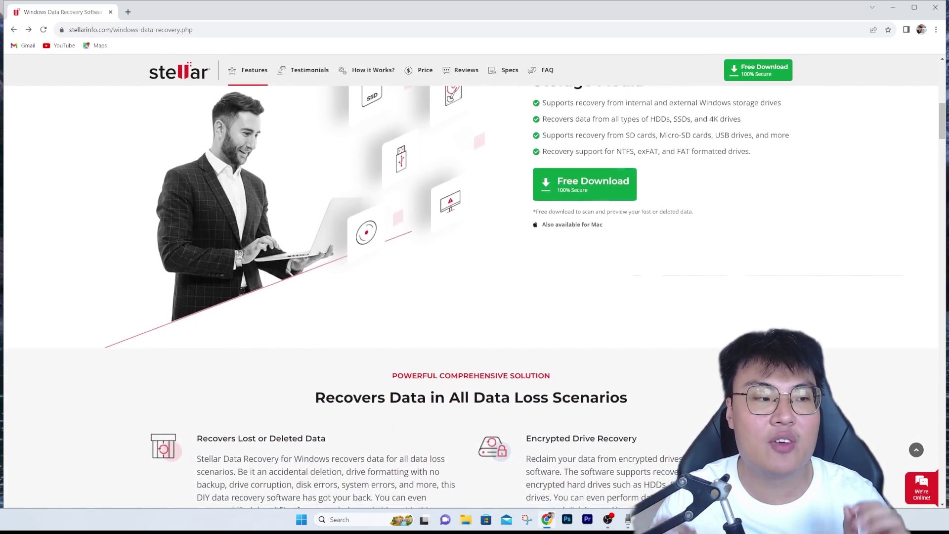
{"action": "scroll", "coordinate": [471, 281], "scroll_direction": "down", "scroll_amount": 1}
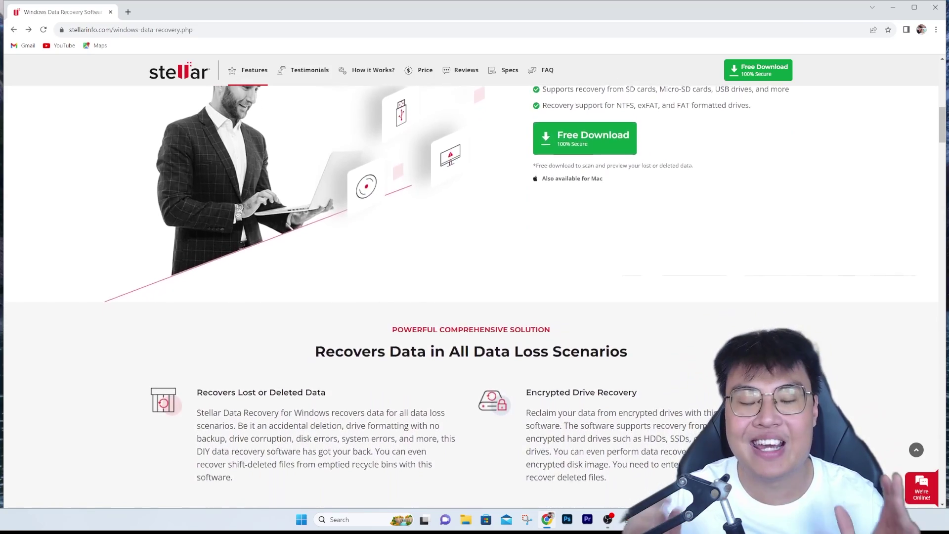
{"action": "scroll", "coordinate": [471, 281], "scroll_direction": "down", "scroll_amount": 1}
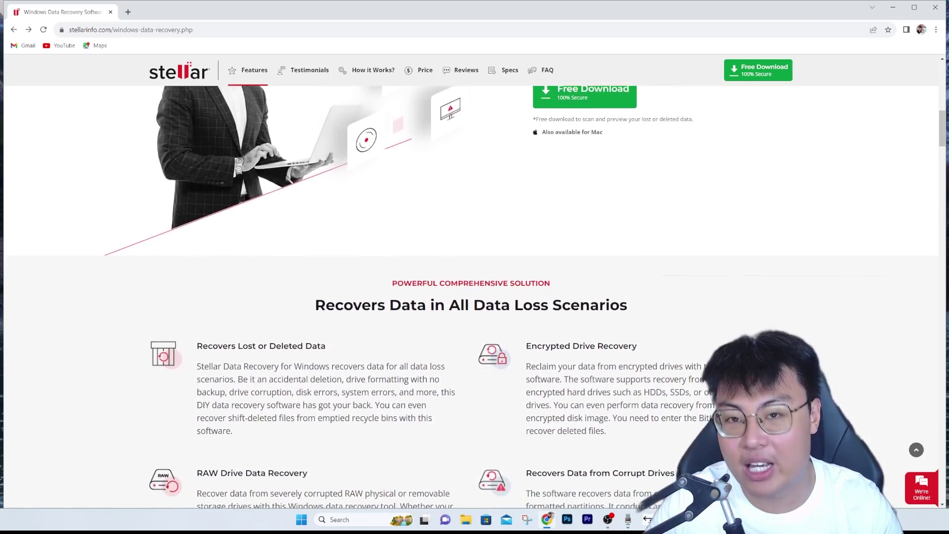
{"action": "scroll", "coordinate": [471, 280], "scroll_direction": "down", "scroll_amount": 1}
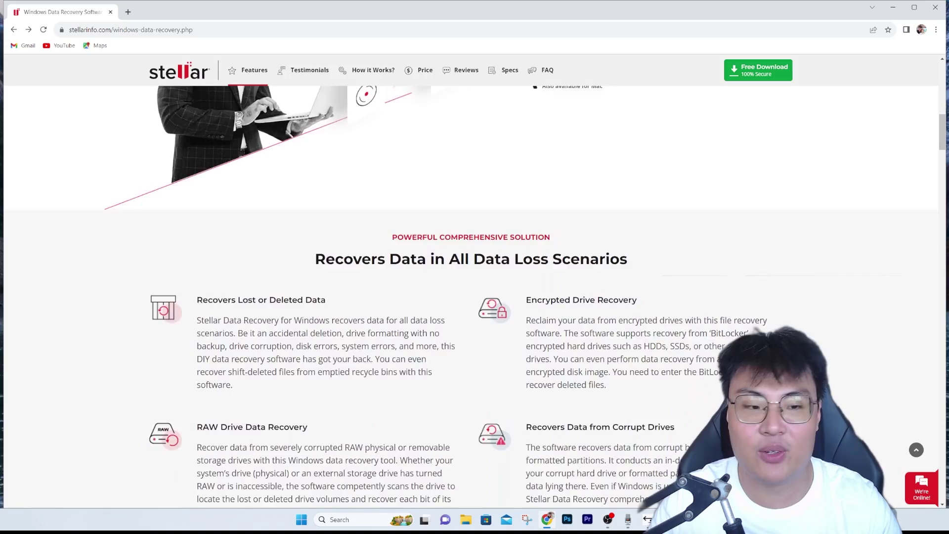
{"action": "scroll", "coordinate": [471, 281], "scroll_direction": "down", "scroll_amount": 1}
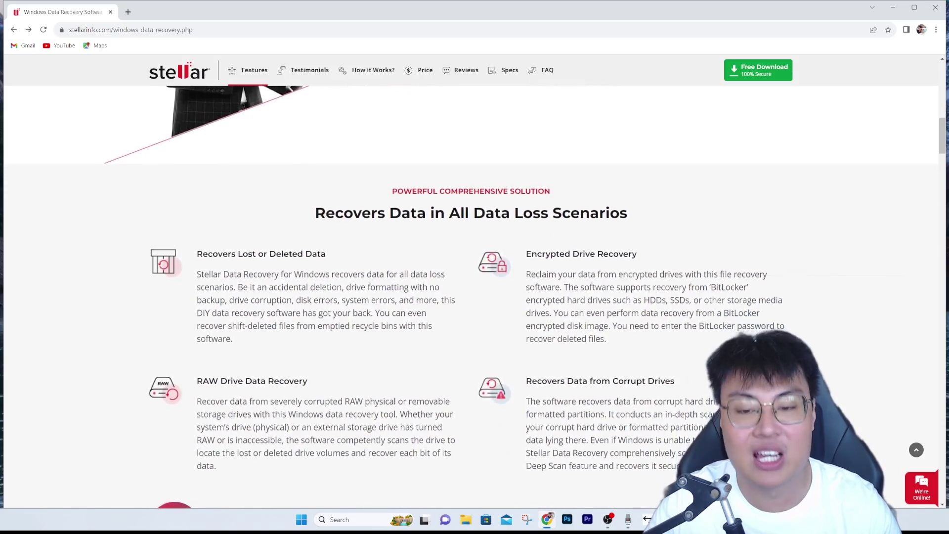
{"action": "scroll", "coordinate": [471, 280], "scroll_direction": "down", "scroll_amount": 1}
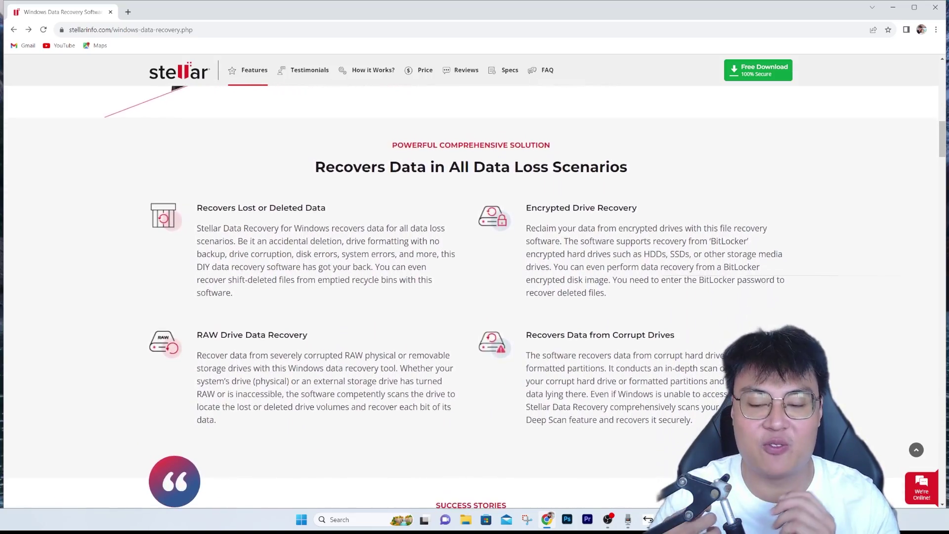
{"action": "scroll", "coordinate": [471, 281], "scroll_direction": "down", "scroll_amount": 1}
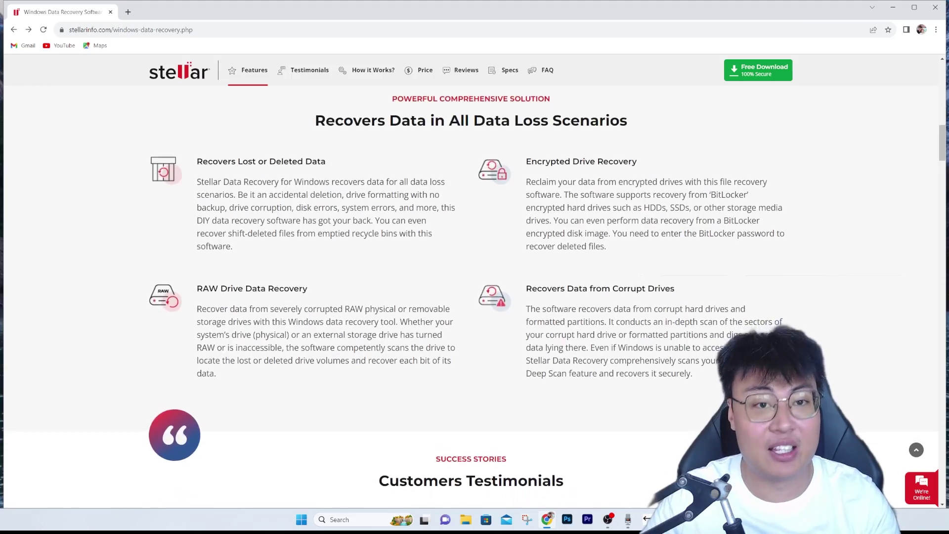
{"action": "scroll", "coordinate": [471, 281], "scroll_direction": "down", "scroll_amount": 1}
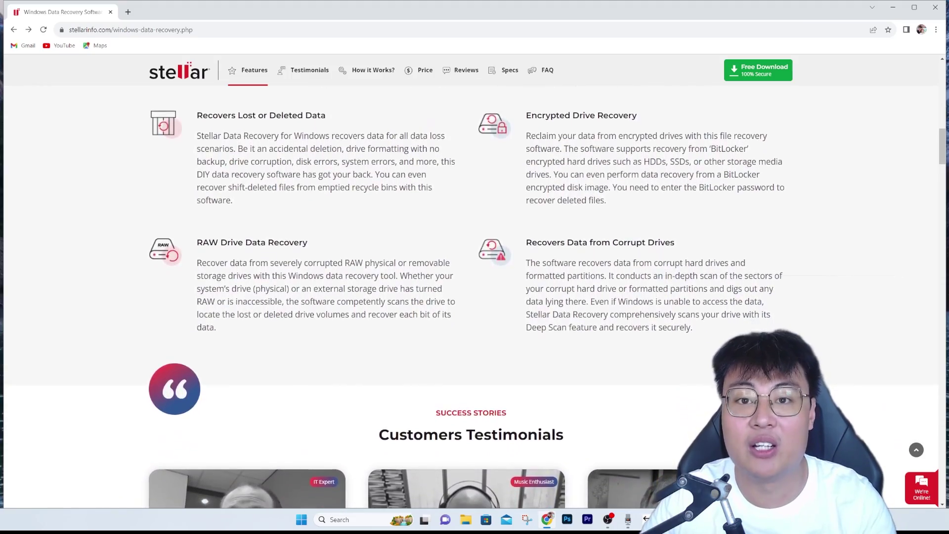
{"action": "scroll", "coordinate": [471, 281], "scroll_direction": "down", "scroll_amount": 1}
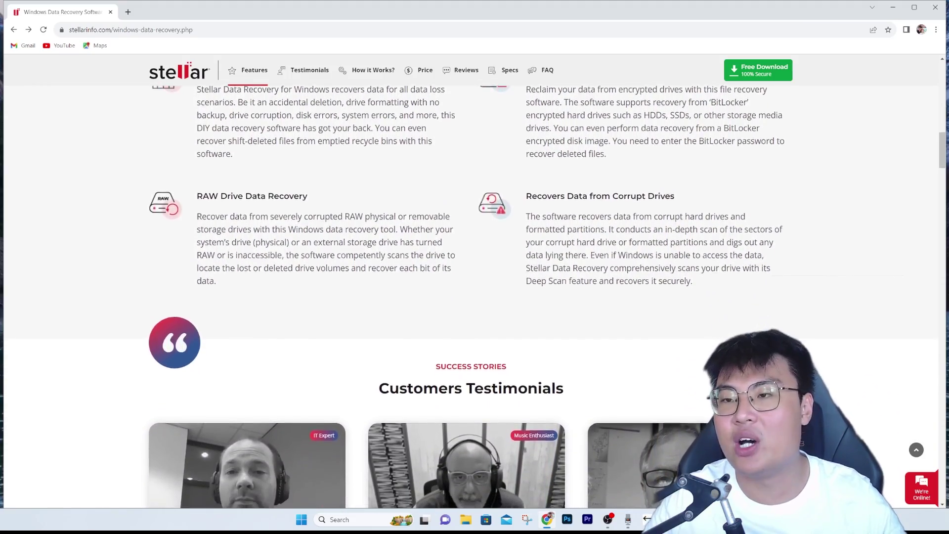
{"action": "scroll", "coordinate": [471, 281], "scroll_direction": "down", "scroll_amount": 1}
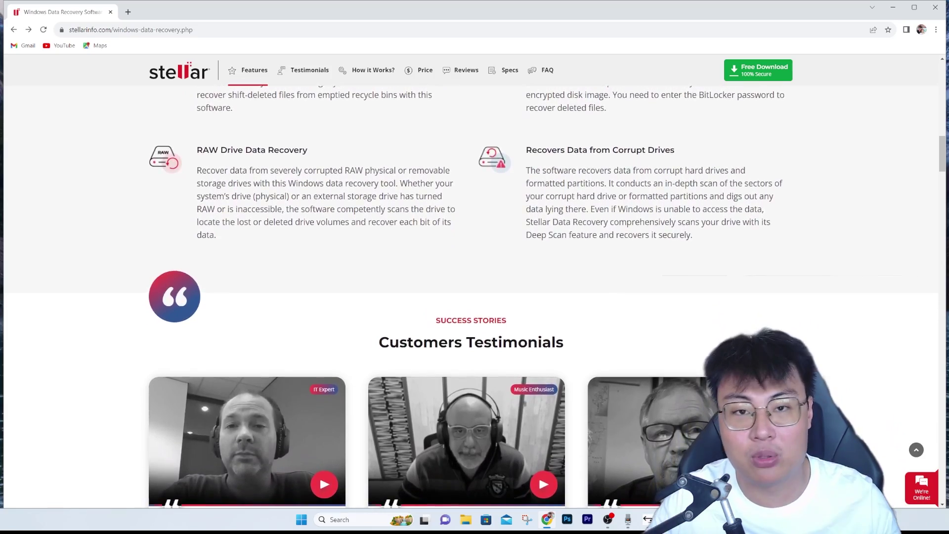
{"action": "scroll", "coordinate": [471, 281], "scroll_direction": "down", "scroll_amount": 1}
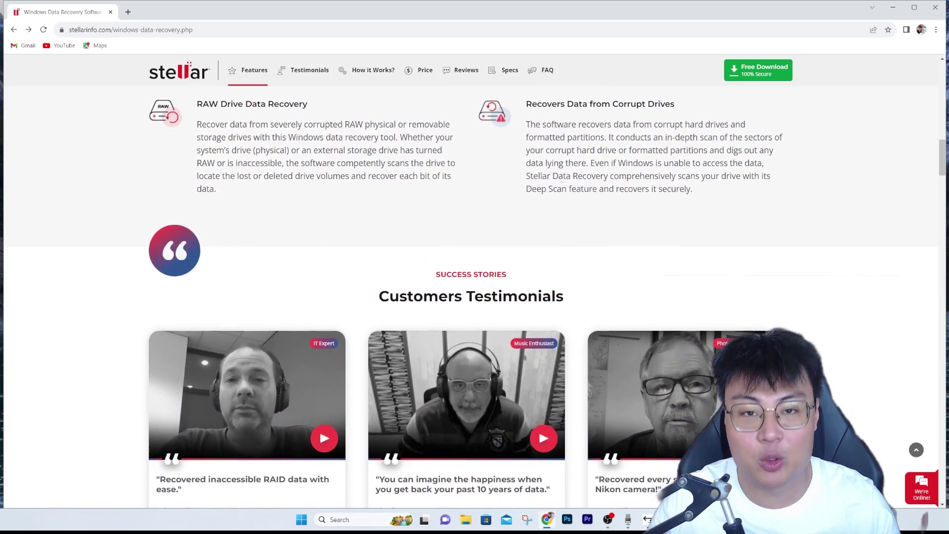
{"action": "scroll", "coordinate": [471, 281], "scroll_direction": "down", "scroll_amount": 1}
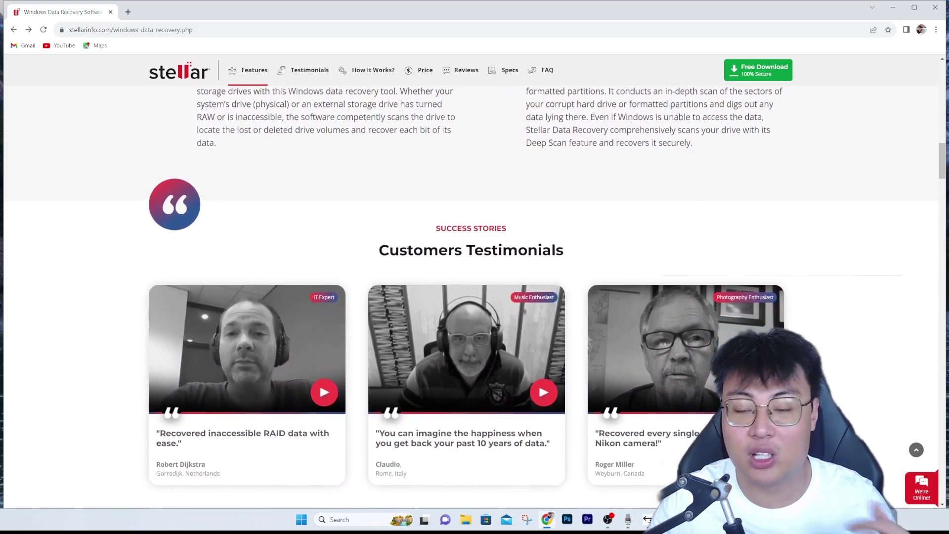
{"action": "scroll", "coordinate": [471, 281], "scroll_direction": "down", "scroll_amount": 1}
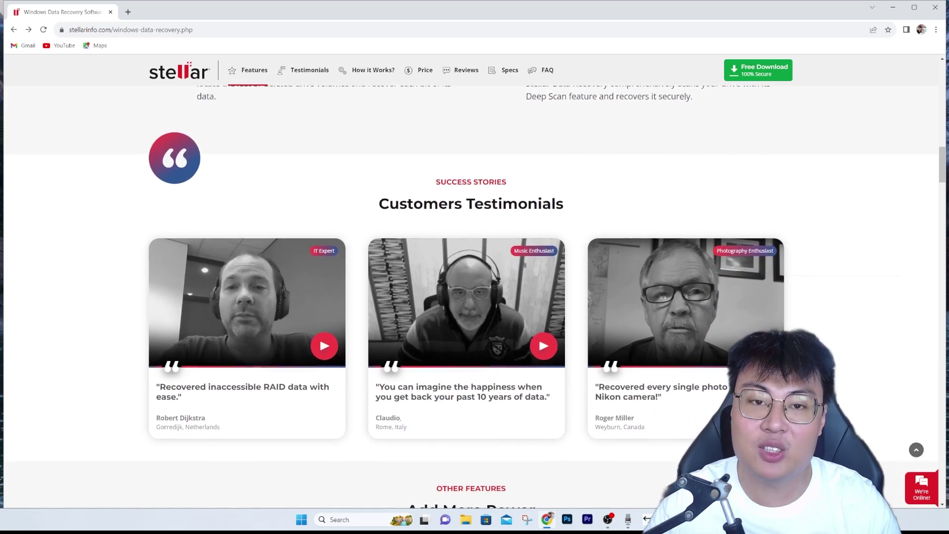
{"action": "scroll", "coordinate": [471, 281], "scroll_direction": "down", "scroll_amount": 1}
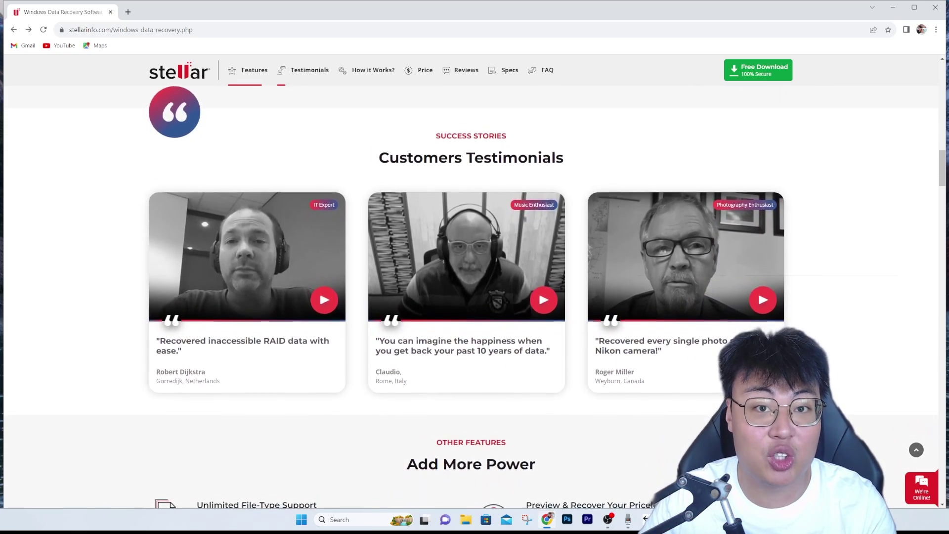
{"action": "scroll", "coordinate": [471, 281], "scroll_direction": "down", "scroll_amount": 1}
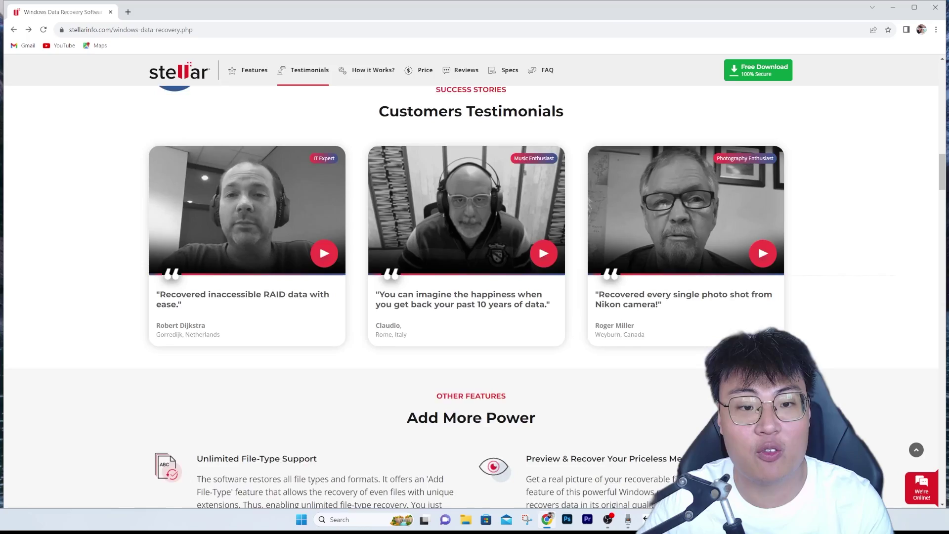
{"action": "scroll", "coordinate": [471, 280], "scroll_direction": "down", "scroll_amount": 1}
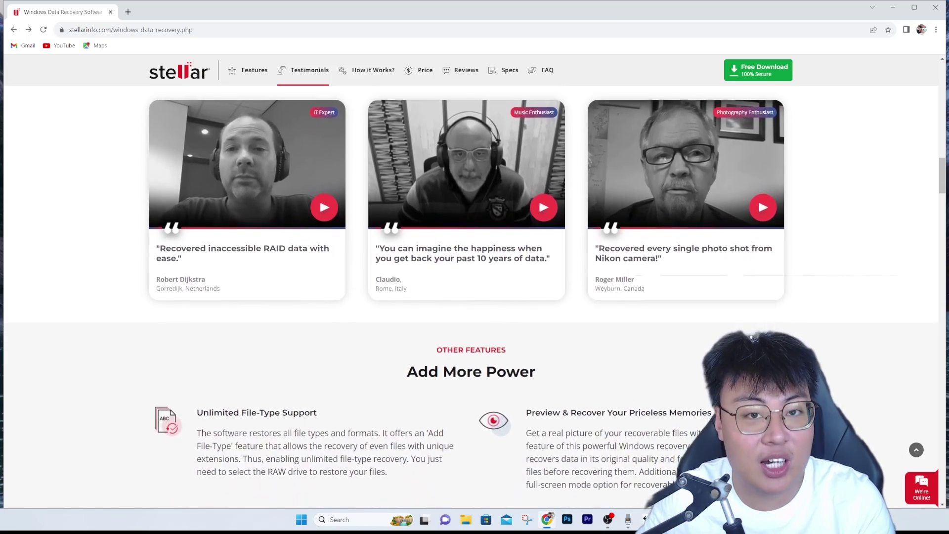
{"action": "scroll", "coordinate": [471, 281], "scroll_direction": "down", "scroll_amount": 1}
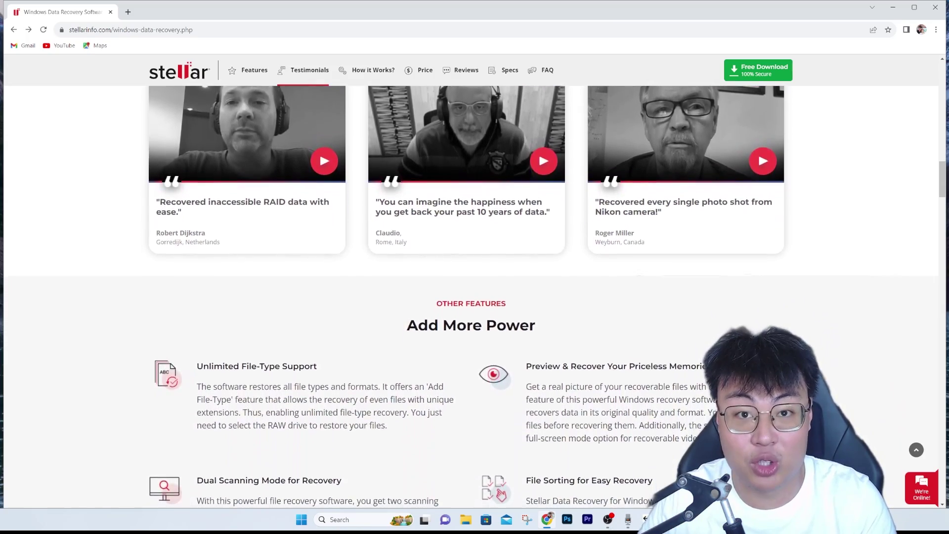
{"action": "scroll", "coordinate": [471, 280], "scroll_direction": "down", "scroll_amount": 1}
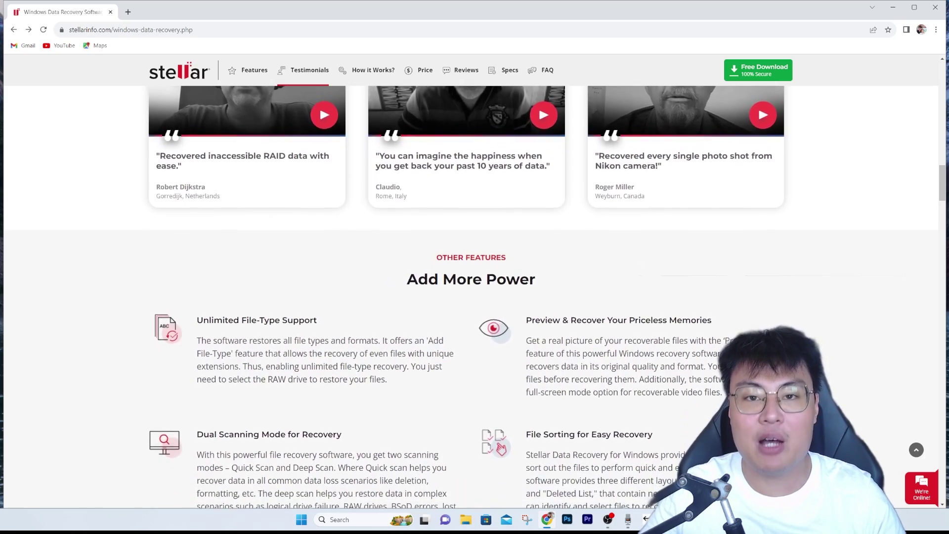
{"action": "scroll", "coordinate": [471, 280], "scroll_direction": "down", "scroll_amount": 1}
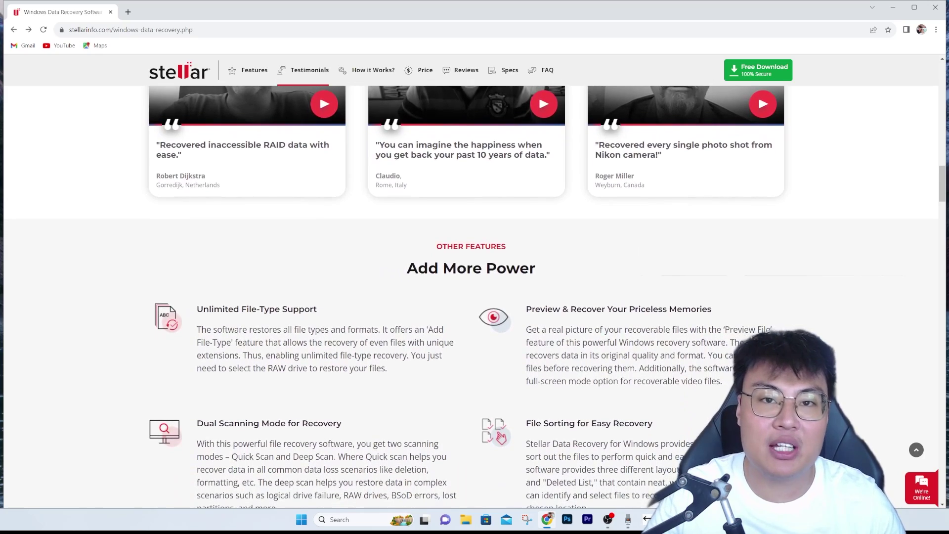
{"action": "left_click", "coordinate": [899, 12]}
Step: Browse via This PC to D:\Test, showing its three JPGs, FPSMonitor.txt and Recording (22).m4a
{"action": "left_click", "coordinate": [462, 520]}
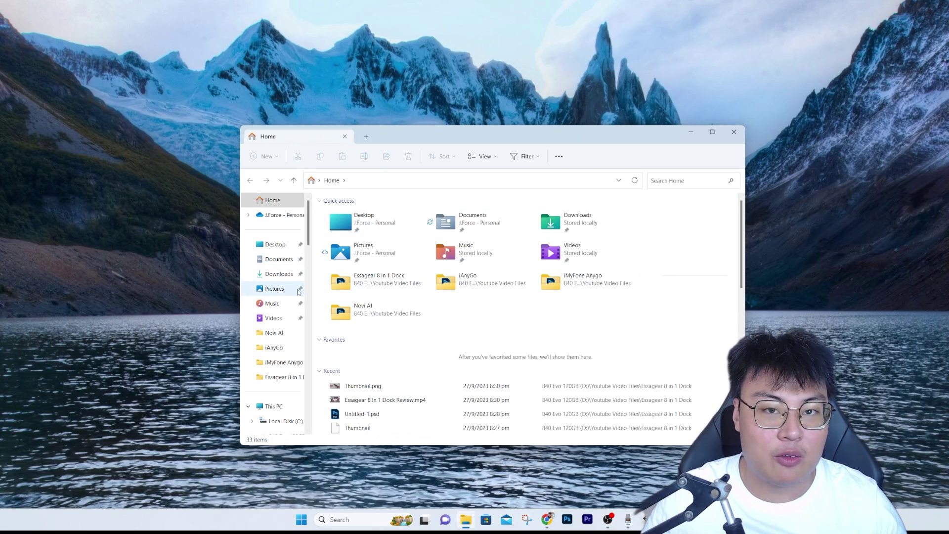
{"action": "left_click", "coordinate": [274, 406]}
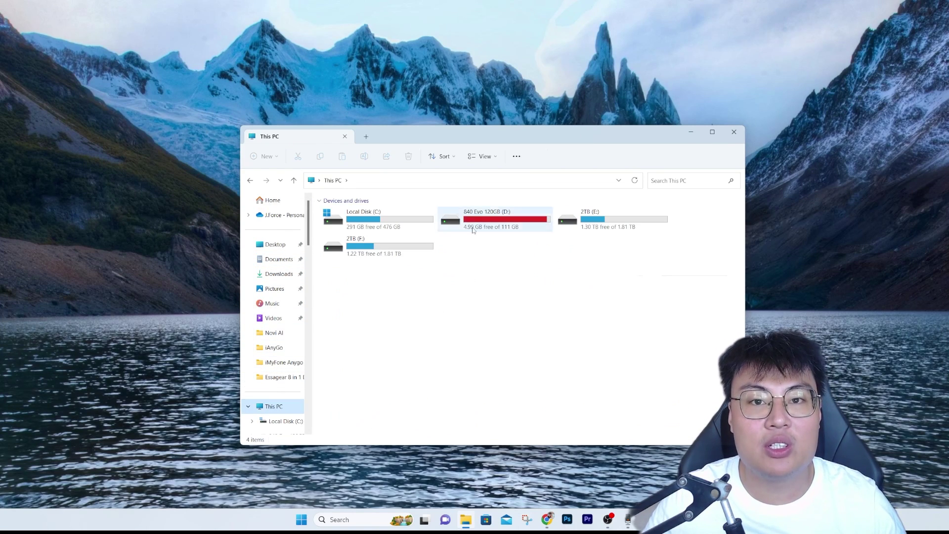
{"action": "left_click", "coordinate": [499, 225]}
{"action": "double_click", "coordinate": [499, 224]}
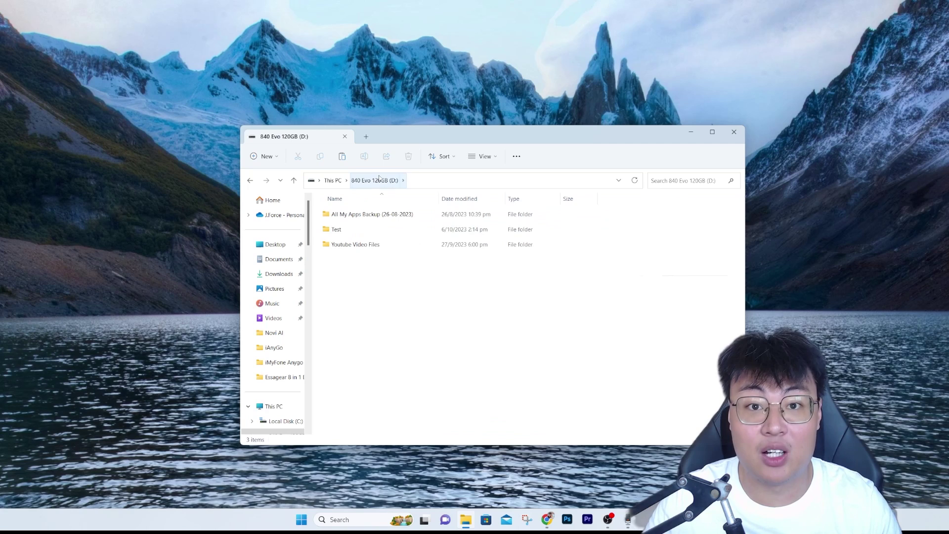
{"action": "double_click", "coordinate": [370, 235]}
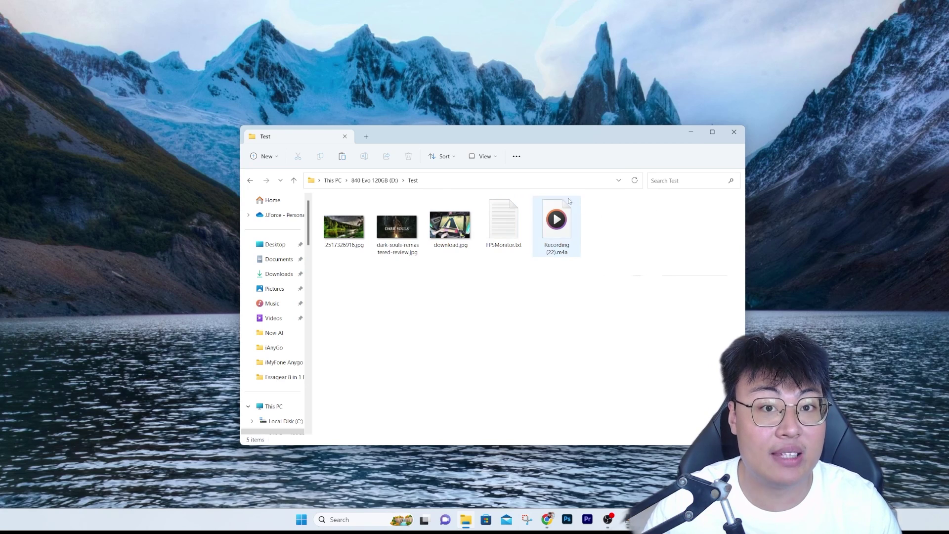
Step: Delete the Test folder from the D: drive listing
{"action": "left_click", "coordinate": [374, 181]}
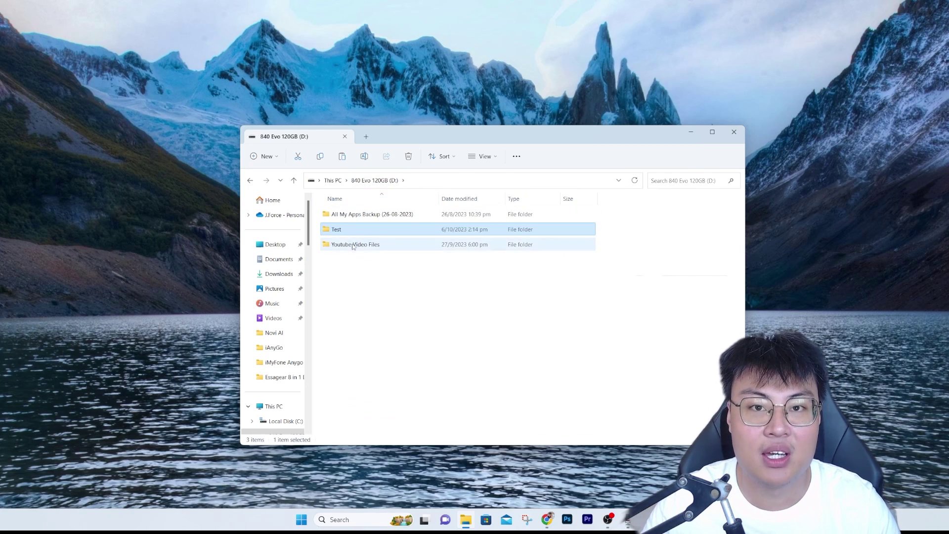
{"action": "left_click", "coordinate": [409, 156]}
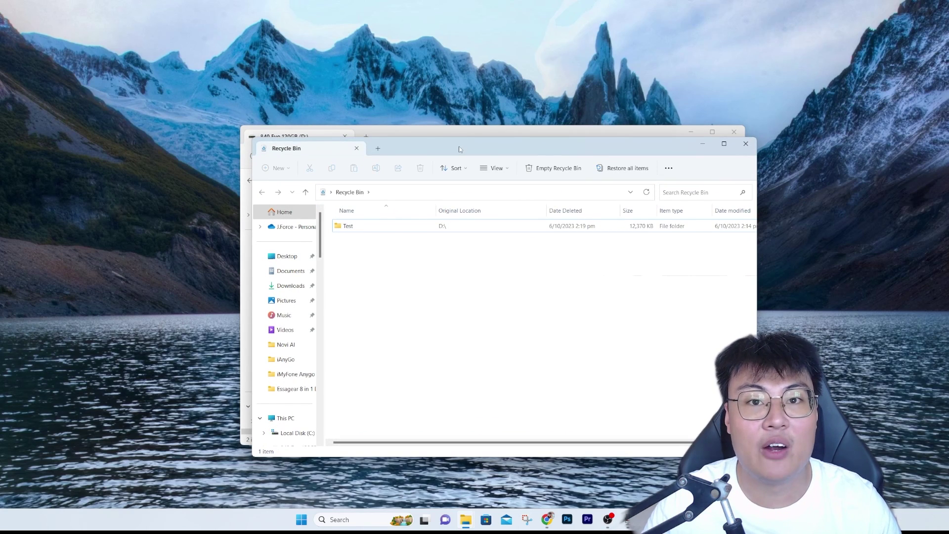
{"action": "left_click_drag", "start_coordinate": [460, 150], "coordinate": [480, 181]}
Step: Empty the Recycle Bin to permanently remove Test, then close both Explorer windows
{"action": "left_click", "coordinate": [479, 257]}
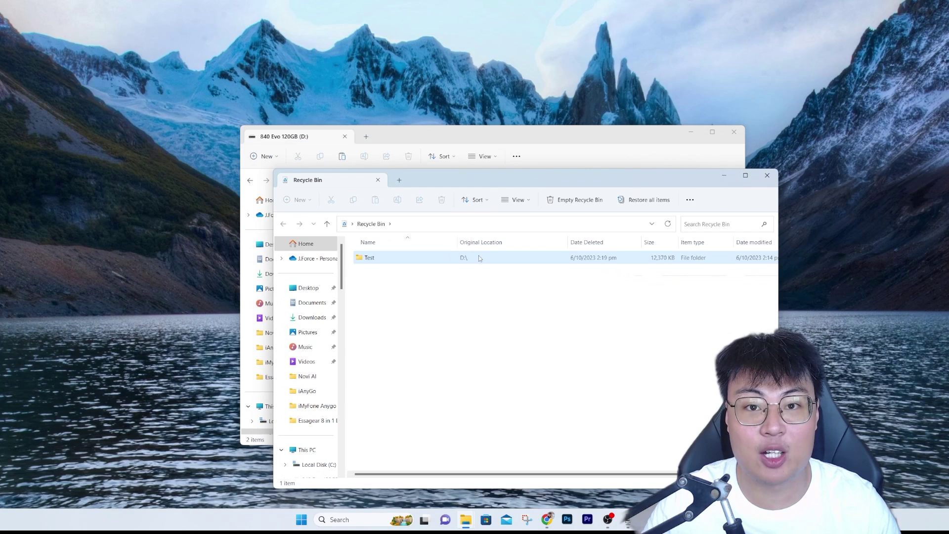
{"action": "left_click", "coordinate": [565, 200]}
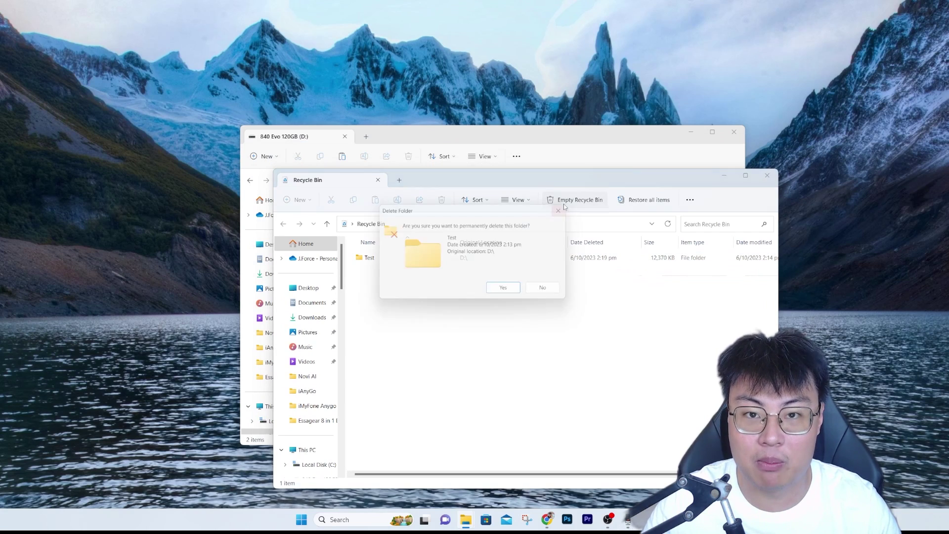
{"action": "left_click", "coordinate": [506, 291]}
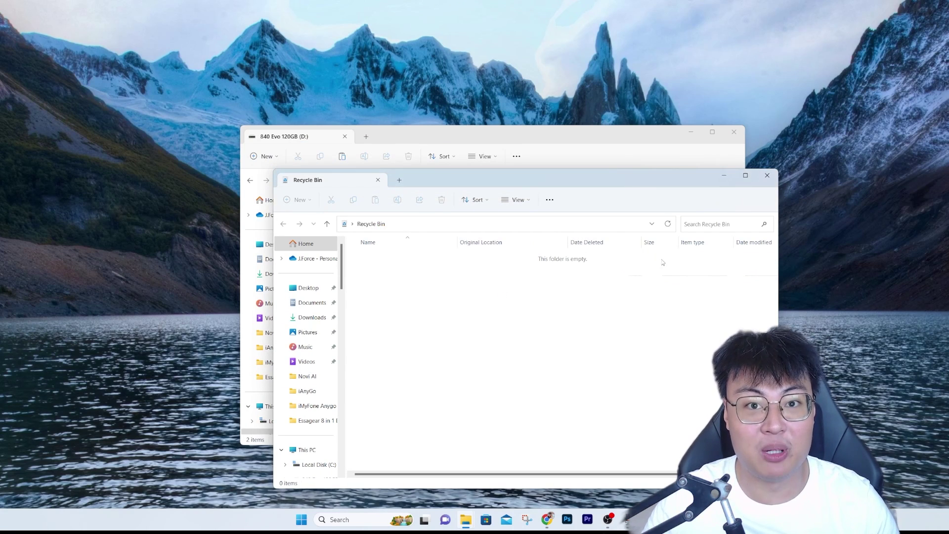
{"action": "left_click", "coordinate": [772, 175]}
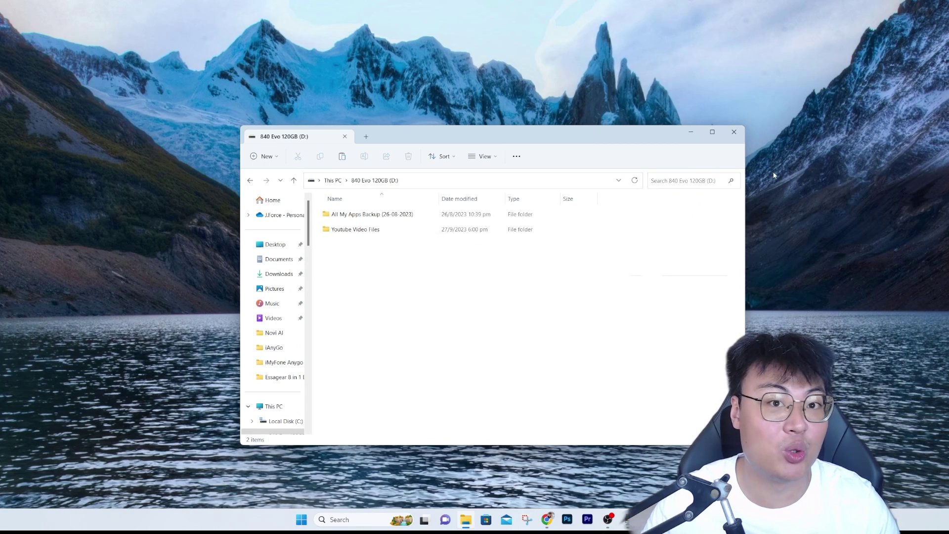
{"action": "left_click", "coordinate": [734, 133]}
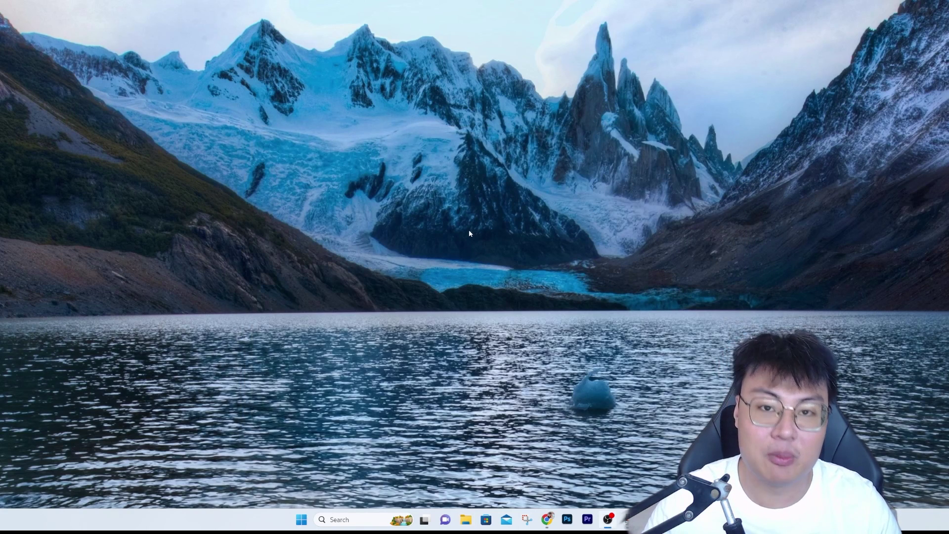
Step: In Stellar, replace All Data with only Photos, Audio and Office Documents, then continue to Recover From
{"action": "left_click", "coordinate": [608, 519]}
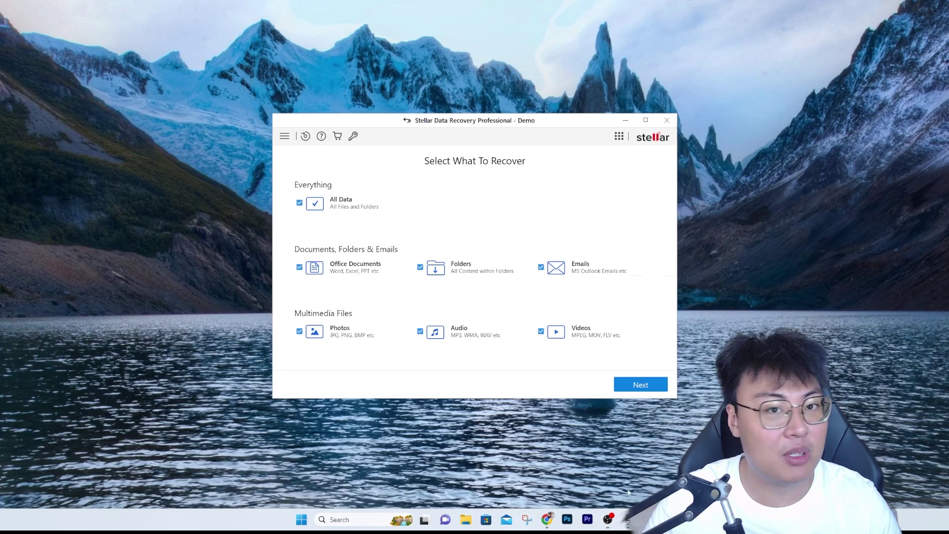
{"action": "left_click_drag", "start_coordinate": [463, 123], "coordinate": [425, 97]}
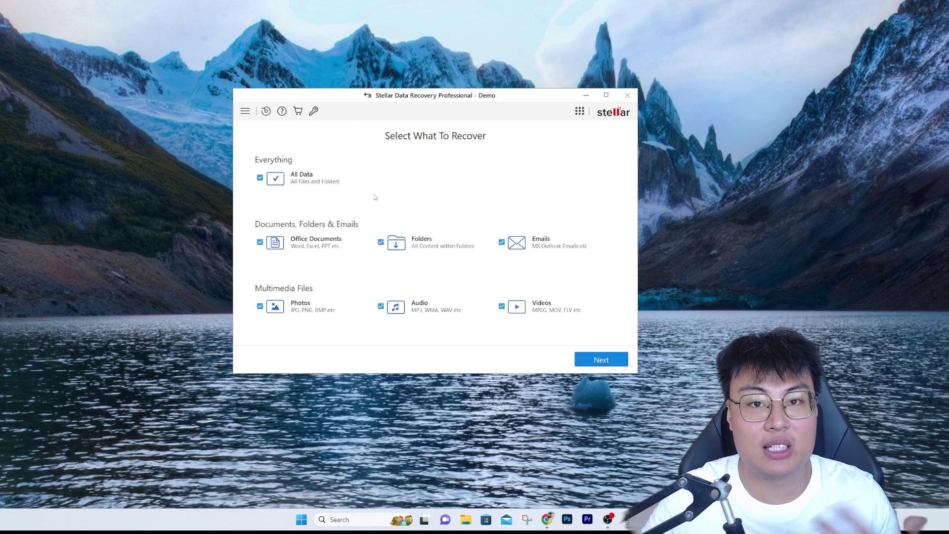
{"action": "left_click", "coordinate": [260, 178]}
{"action": "left_click", "coordinate": [275, 309]}
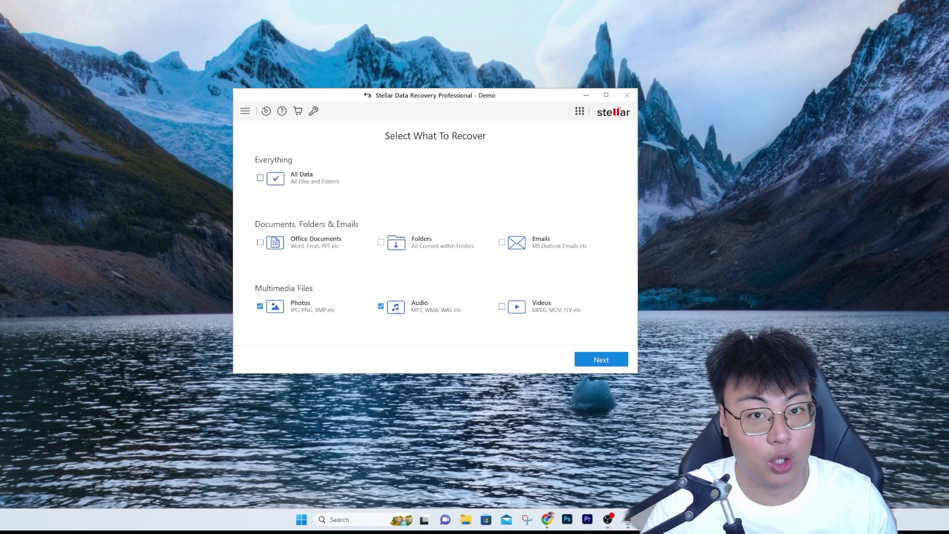
{"action": "left_click", "coordinate": [260, 243]}
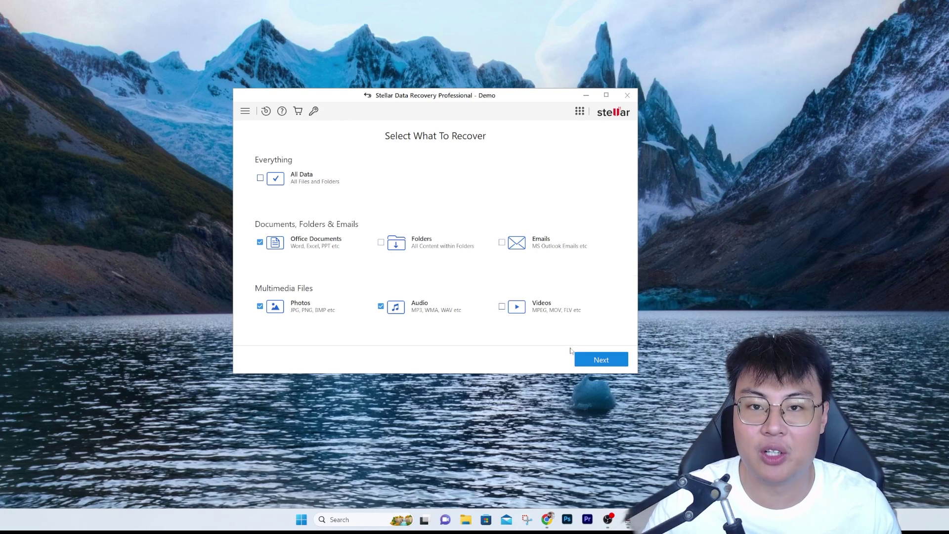
{"action": "left_click", "coordinate": [588, 363]}
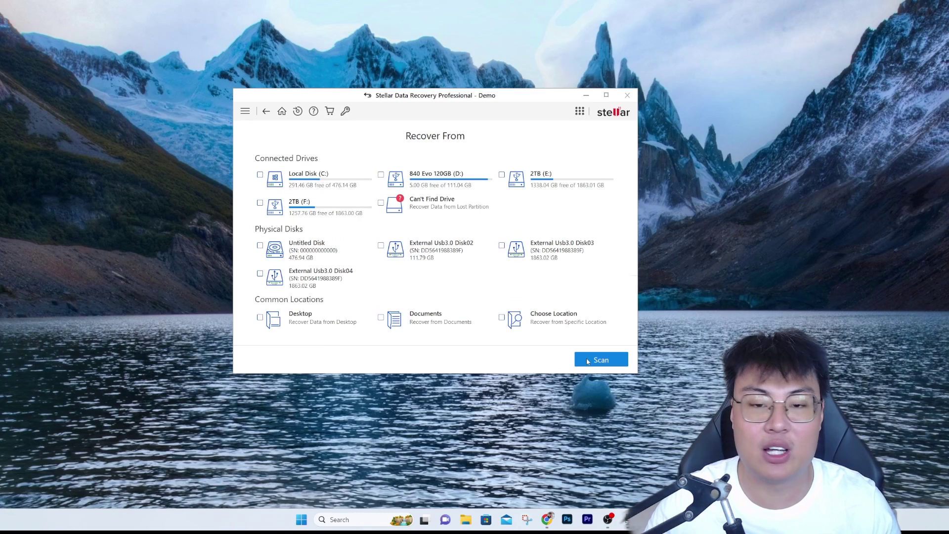
Step: Scan the 840 Evo 120GB (D:) drive and expand $RECYCLE.BIN down to $RV2WFNM's deleted files
{"action": "left_click", "coordinate": [440, 185]}
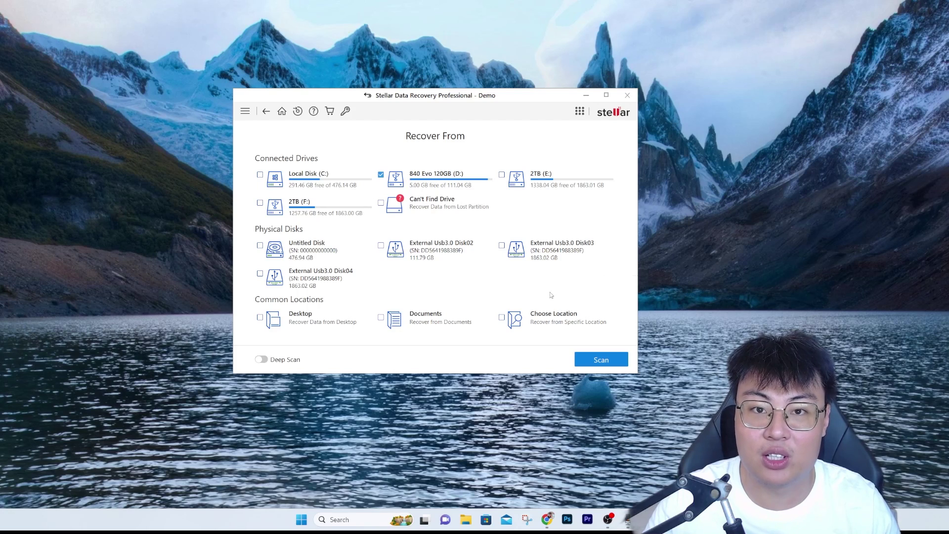
{"action": "left_click", "coordinate": [602, 361]}
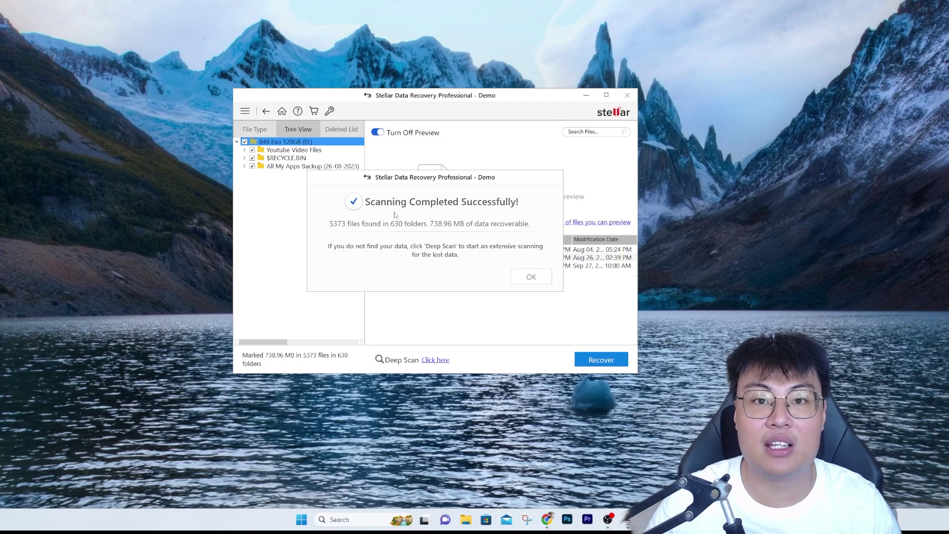
{"action": "left_click", "coordinate": [538, 277]}
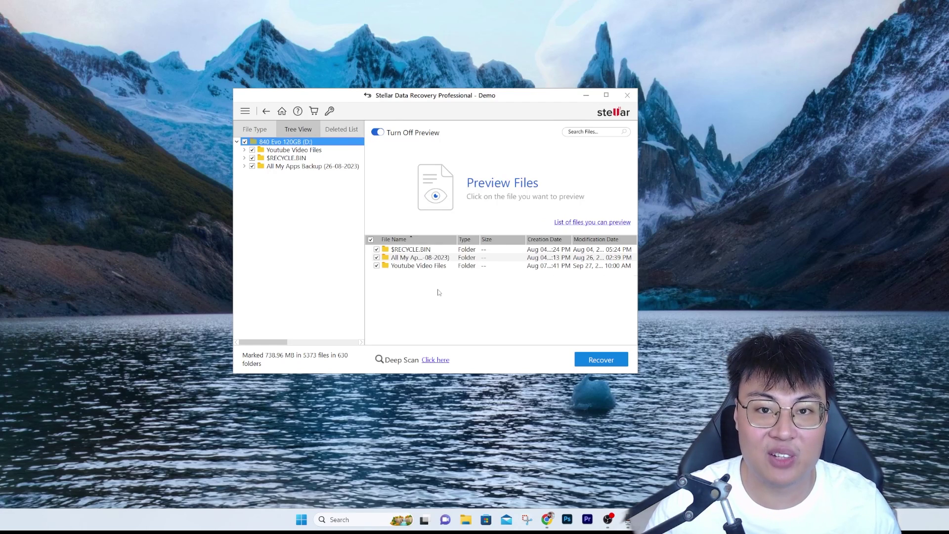
{"action": "double_click", "coordinate": [409, 249]}
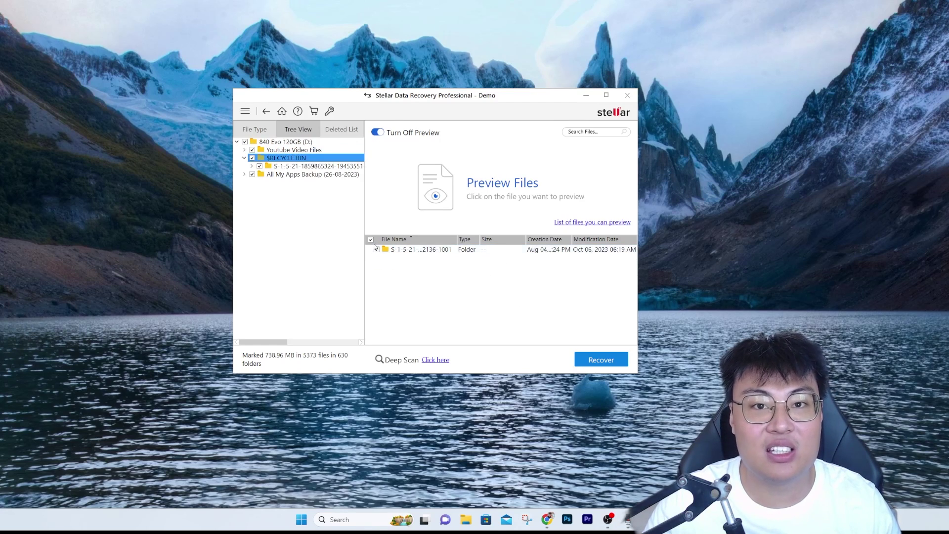
{"action": "left_click", "coordinate": [251, 166]}
{"action": "left_click", "coordinate": [297, 166]}
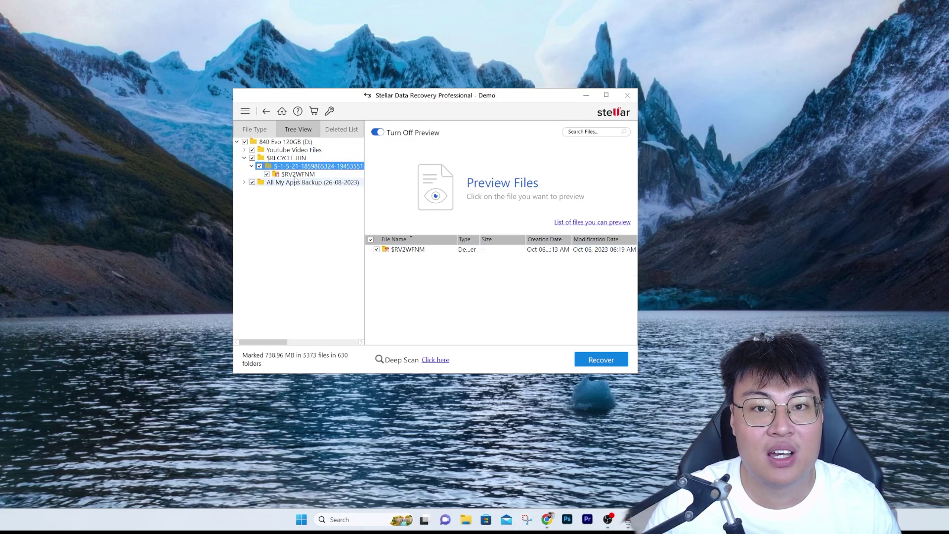
{"action": "left_click", "coordinate": [296, 175]}
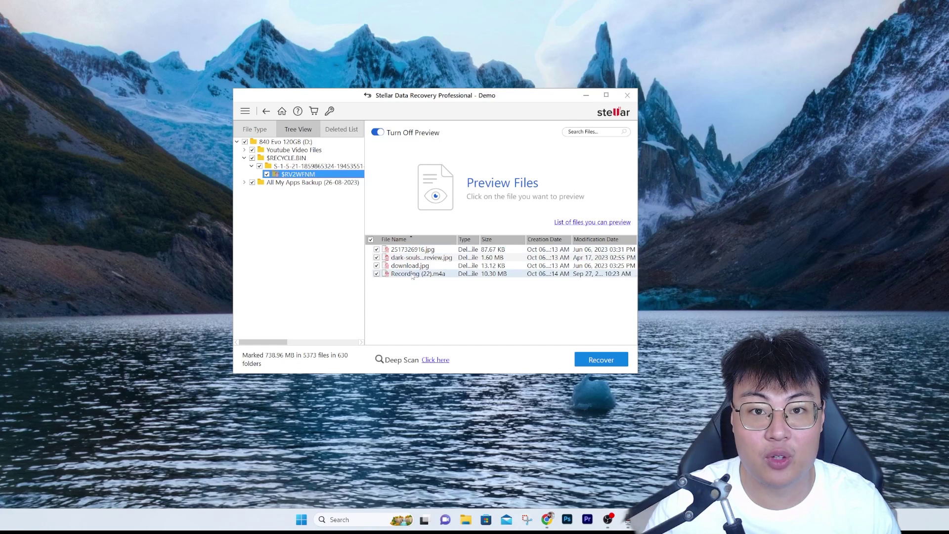
Step: Preview the deleted 2517326916.jpg and Recording (22).m4a, dismissing the partial preview notice
{"action": "left_click", "coordinate": [412, 249]}
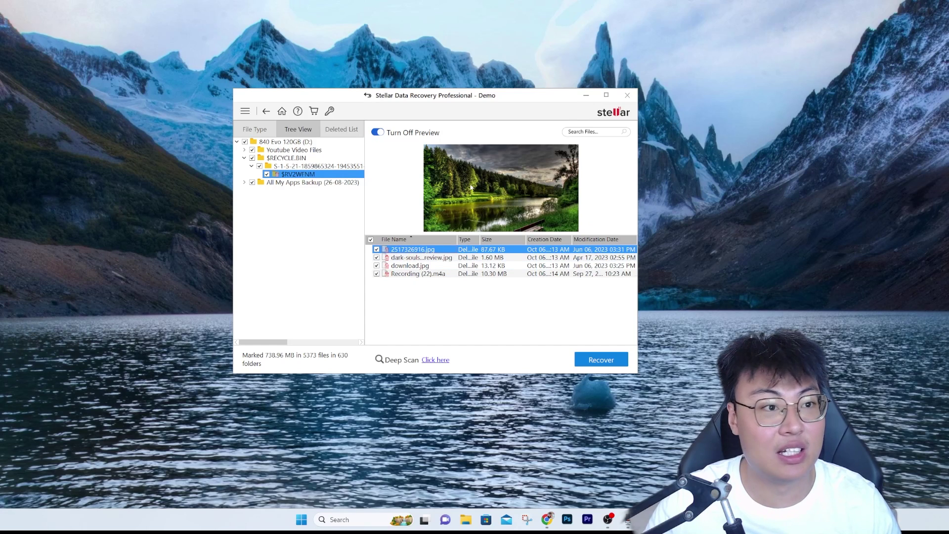
{"action": "key", "text": "Down"}
{"action": "key", "text": "Down"}
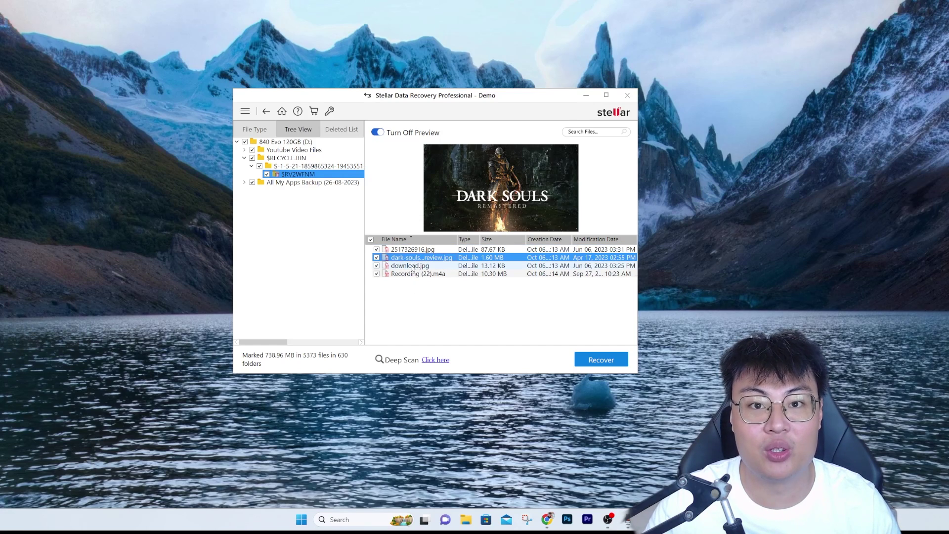
{"action": "left_click", "coordinate": [420, 273]}
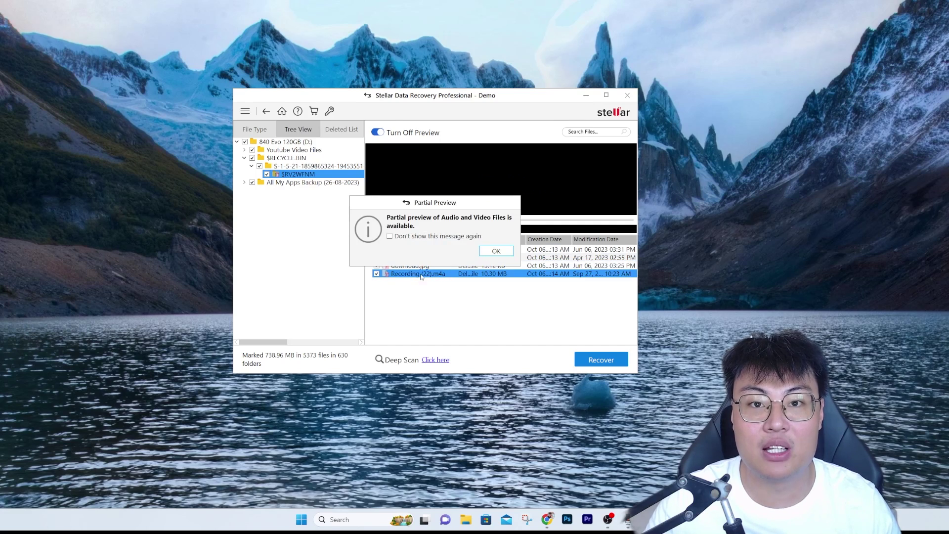
{"action": "left_click", "coordinate": [496, 251]}
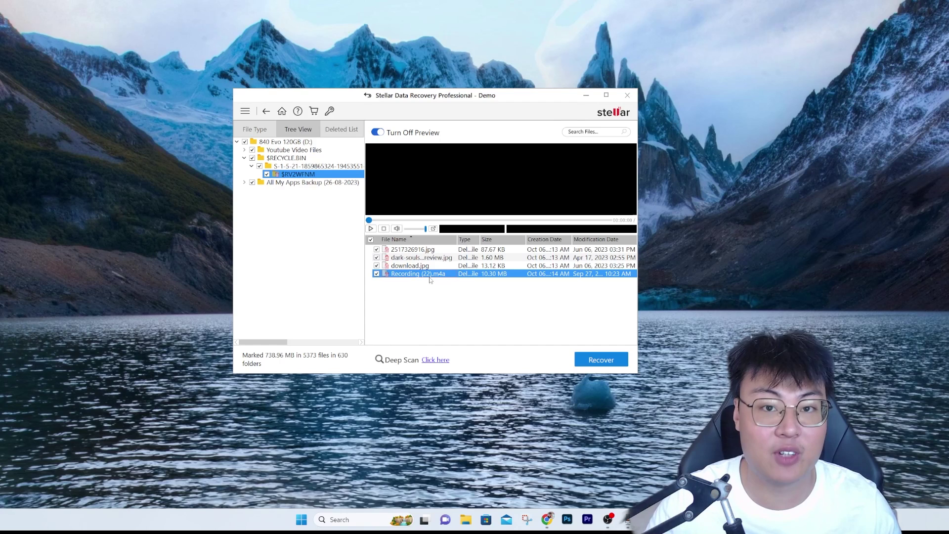
Step: Step through previews of 2517326916.jpg, the Dark Souls review image and download.jpg
{"action": "left_click", "coordinate": [406, 250]}
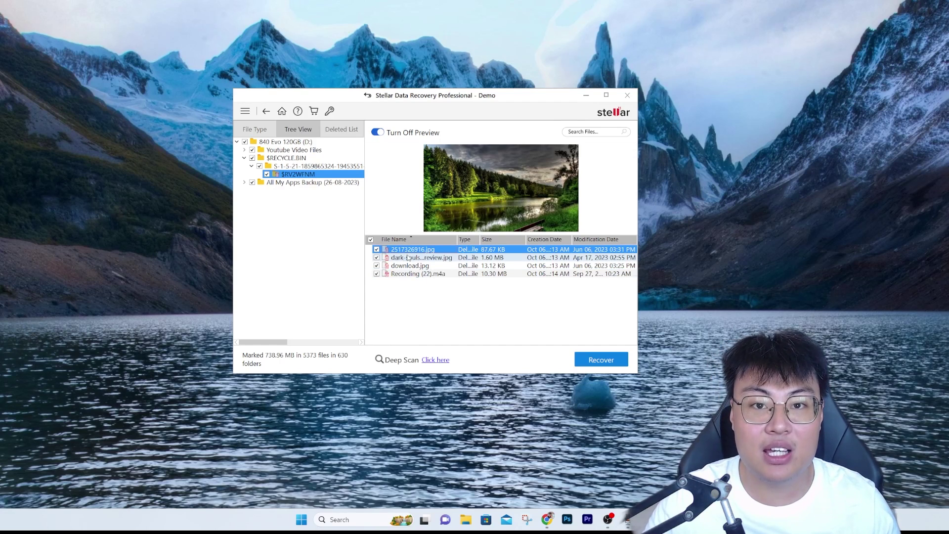
{"action": "left_click", "coordinate": [407, 258]}
{"action": "left_click", "coordinate": [408, 266]}
{"action": "key", "text": "Down"}
{"action": "key", "text": "Up"}
{"action": "key", "text": "Up"}
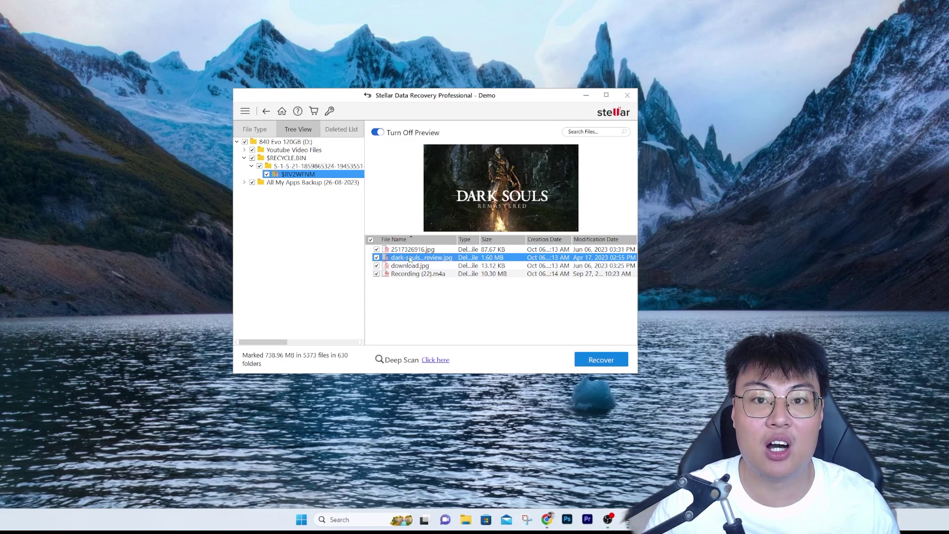
{"action": "key", "text": "Up"}
{"action": "key", "text": "Down"}
{"action": "key", "text": "Down"}
{"action": "key", "text": "Down"}
{"action": "key", "text": "Up"}
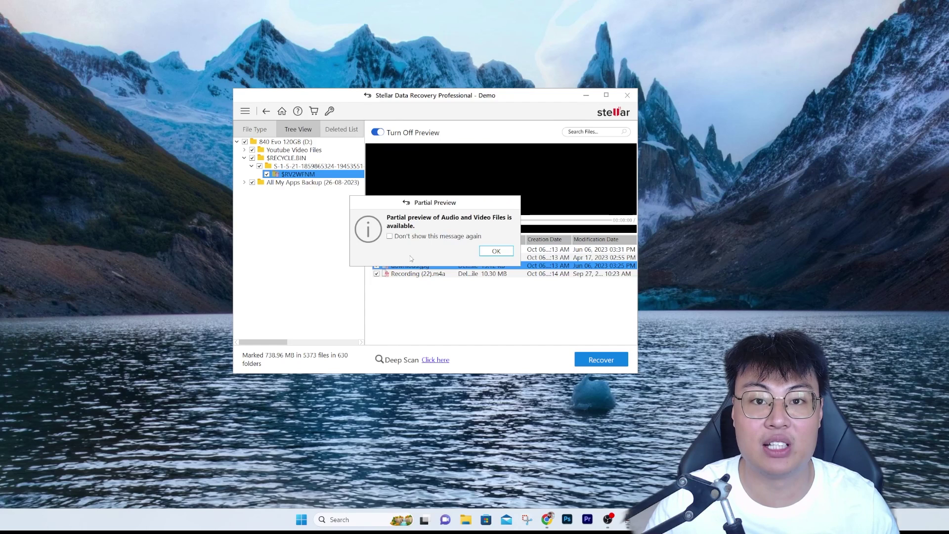
{"action": "left_click", "coordinate": [495, 252]}
Step: Close the partial preview message and collapse $RECYCLE.BIN in the Tree View
{"action": "left_click", "coordinate": [286, 166]}
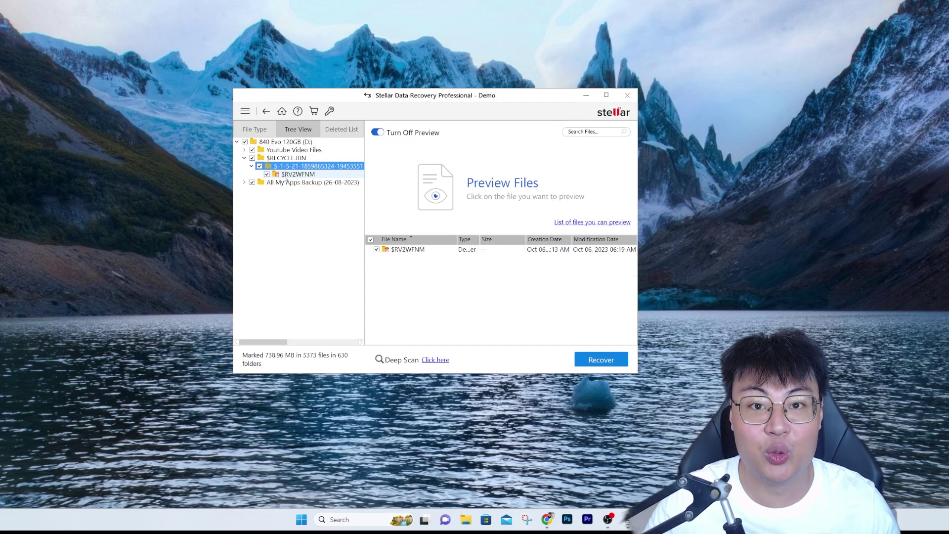
{"action": "key", "text": "Up"}
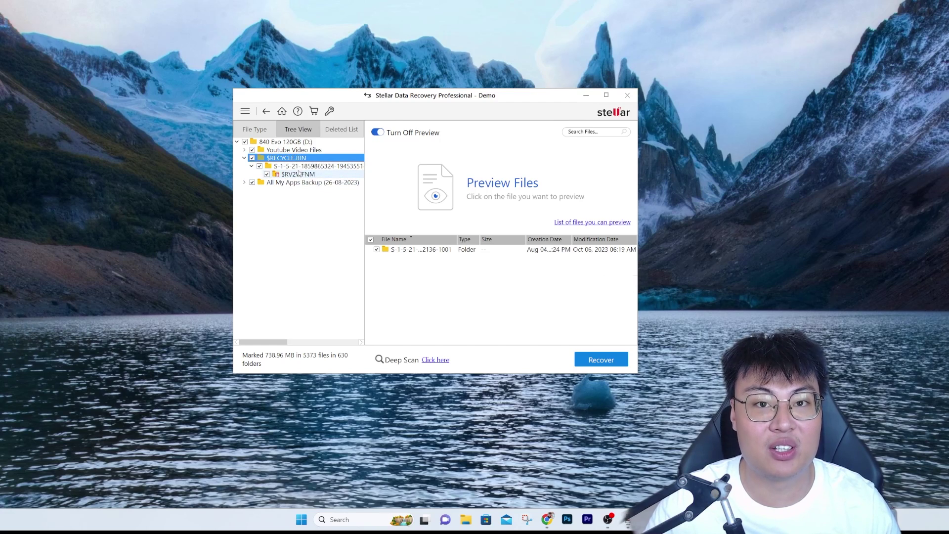
{"action": "left_click", "coordinate": [244, 158]}
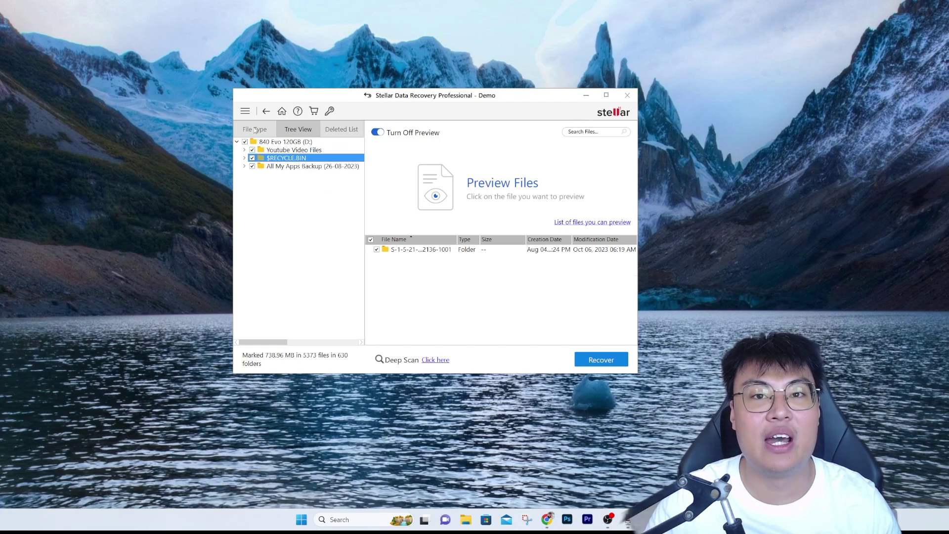
Step: In Deleted List, open $RECYCLE.BIN > S-1-5-21 > $RV2WFNM and preview 2517326916.jpg
{"action": "left_click", "coordinate": [326, 132]}
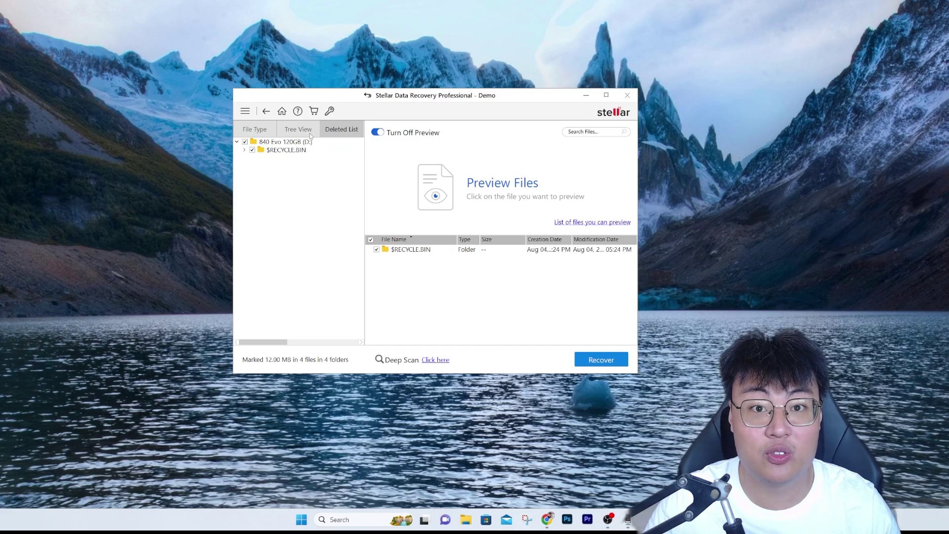
{"action": "left_click", "coordinate": [286, 151]}
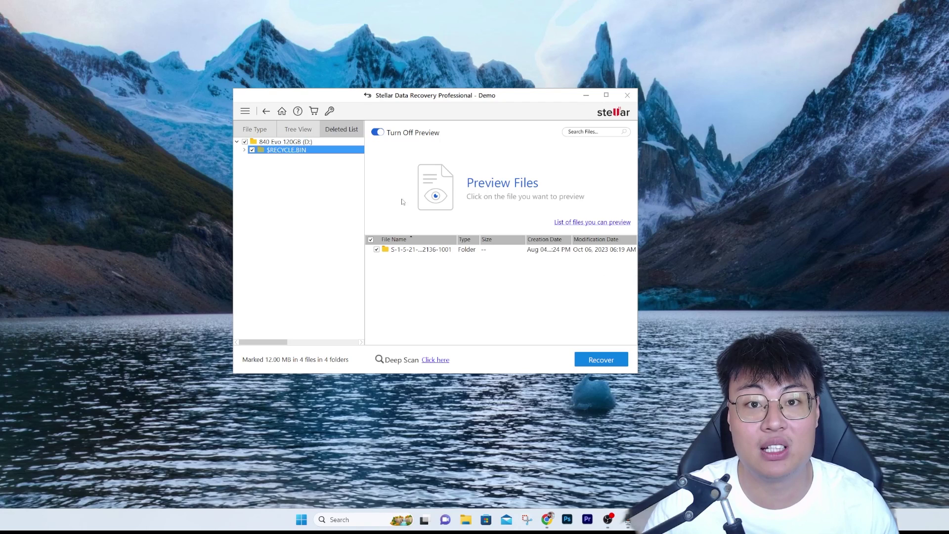
{"action": "double_click", "coordinate": [437, 249]}
{"action": "double_click", "coordinate": [434, 250]}
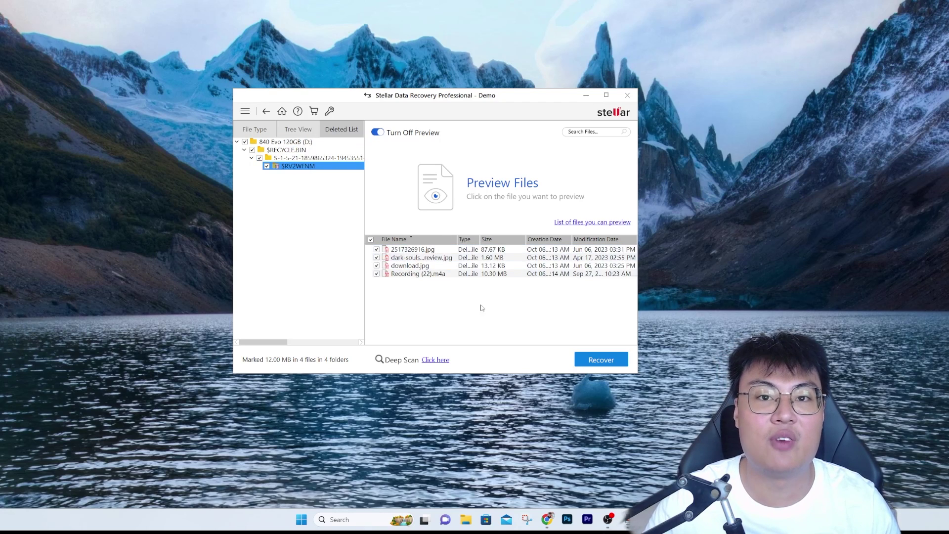
{"action": "left_click", "coordinate": [420, 250]}
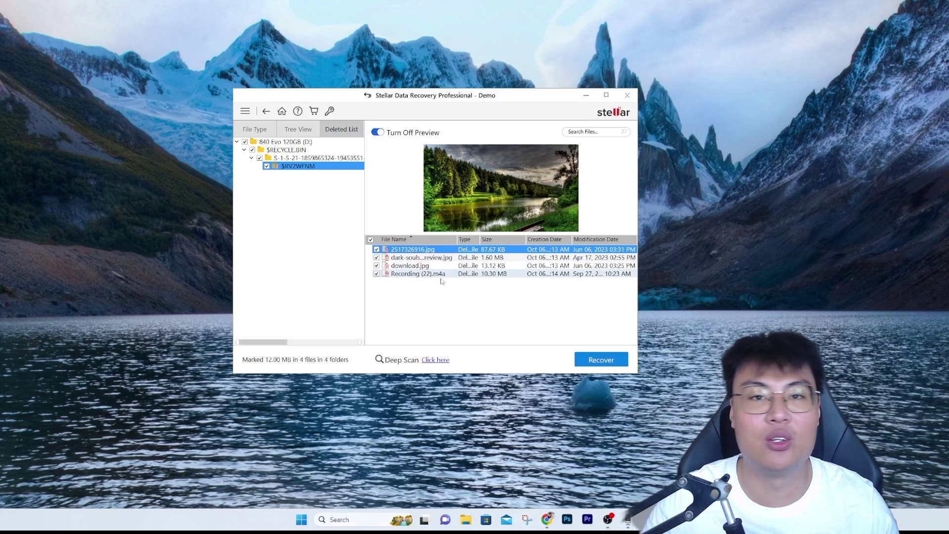
Step: Toggle the file preview off and back on, then switch to the File Type view
{"action": "left_click", "coordinate": [379, 134]}
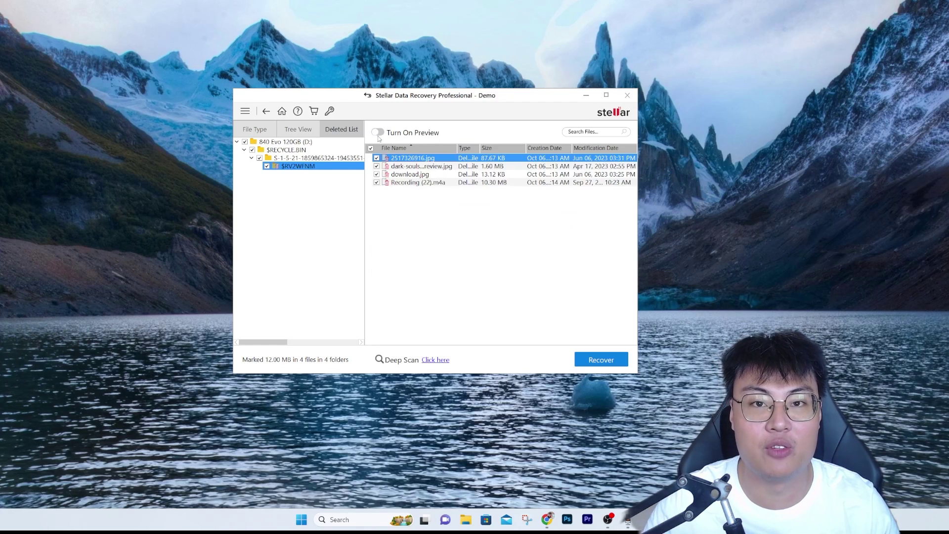
{"action": "left_click", "coordinate": [378, 133]}
{"action": "left_click", "coordinate": [262, 129]}
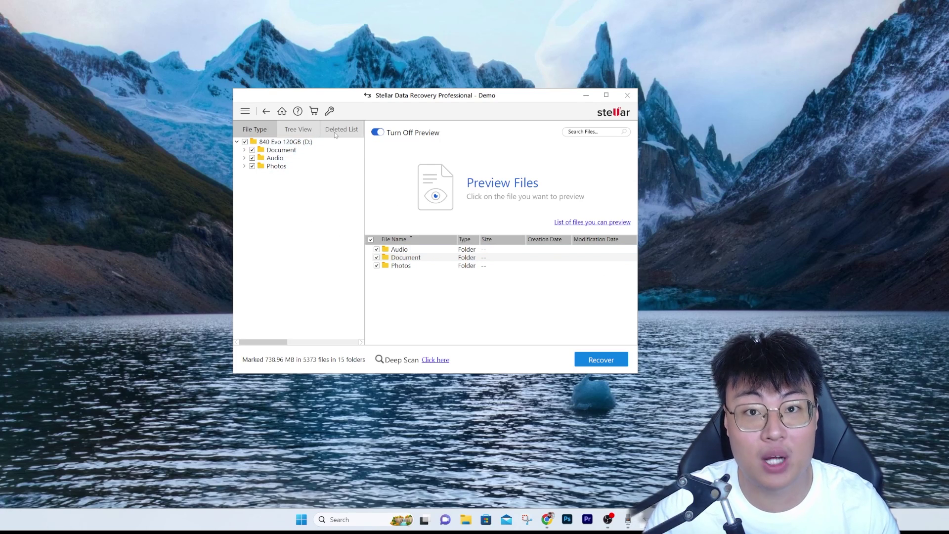
Step: Search the recovered files for 'dark' and scroll through the matching results
{"action": "left_click", "coordinate": [573, 132]}
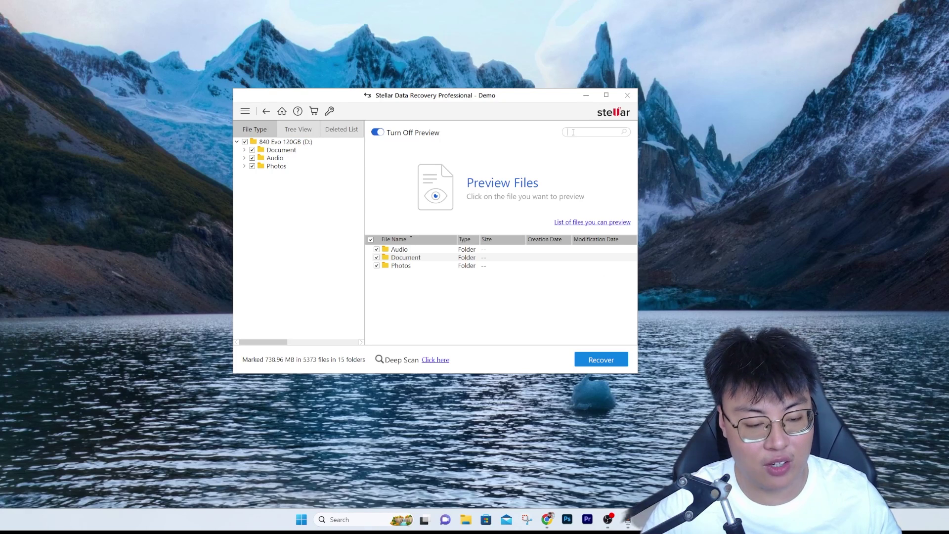
{"action": "type", "text": "dark"}
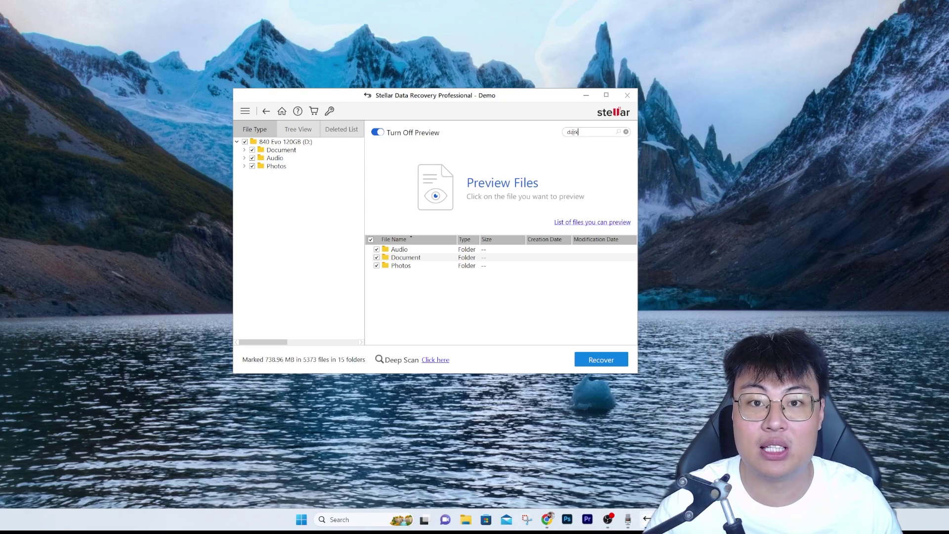
{"action": "key", "text": "Return"}
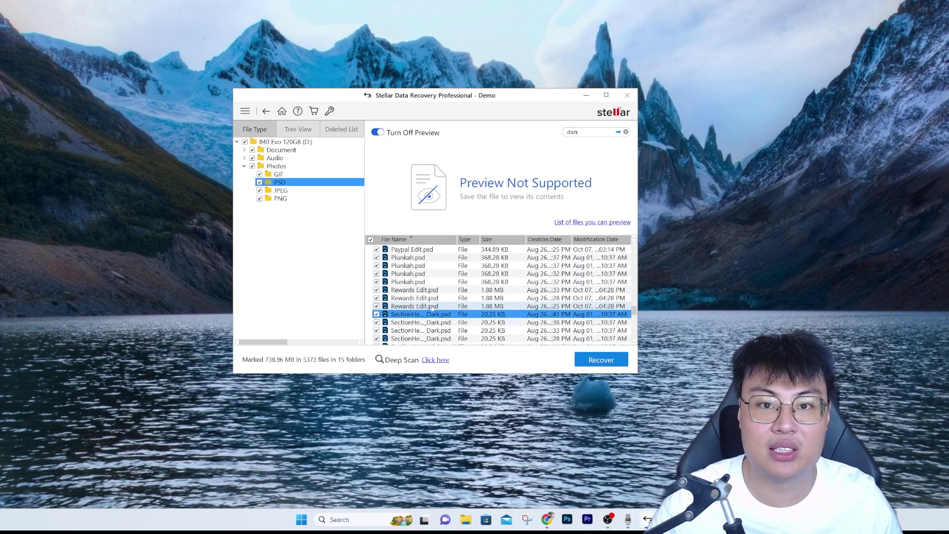
{"action": "scroll", "coordinate": [444, 300], "scroll_direction": "down", "scroll_amount": 6}
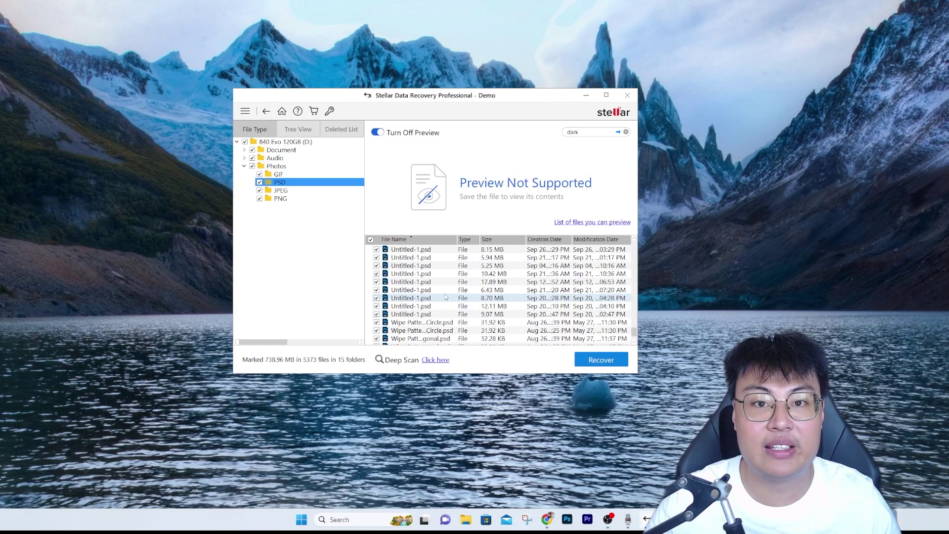
{"action": "scroll", "coordinate": [443, 300], "scroll_direction": "up", "scroll_amount": 3}
{"action": "scroll", "coordinate": [446, 277], "scroll_direction": "down", "scroll_amount": 3}
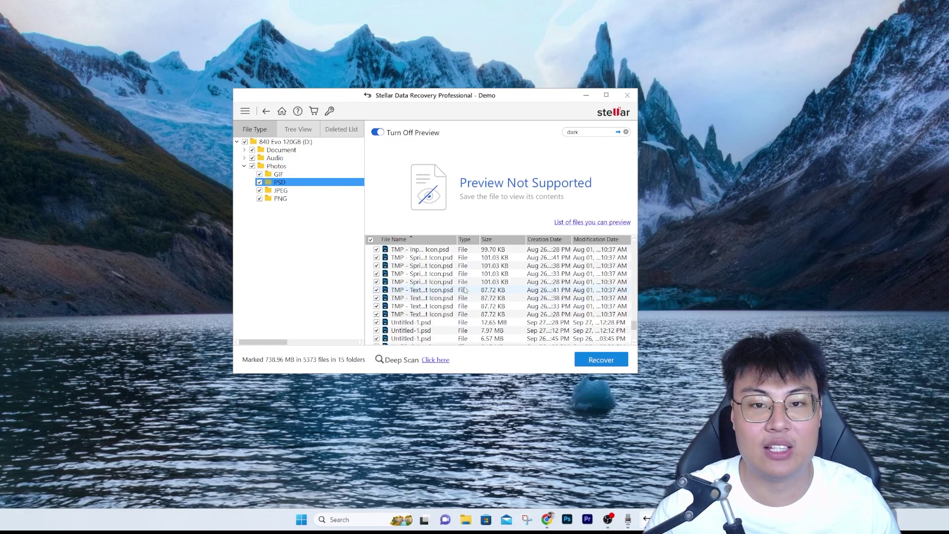
{"action": "scroll", "coordinate": [445, 277], "scroll_direction": "up", "scroll_amount": 9}
{"action": "scroll", "coordinate": [445, 277], "scroll_direction": "down", "scroll_amount": 5}
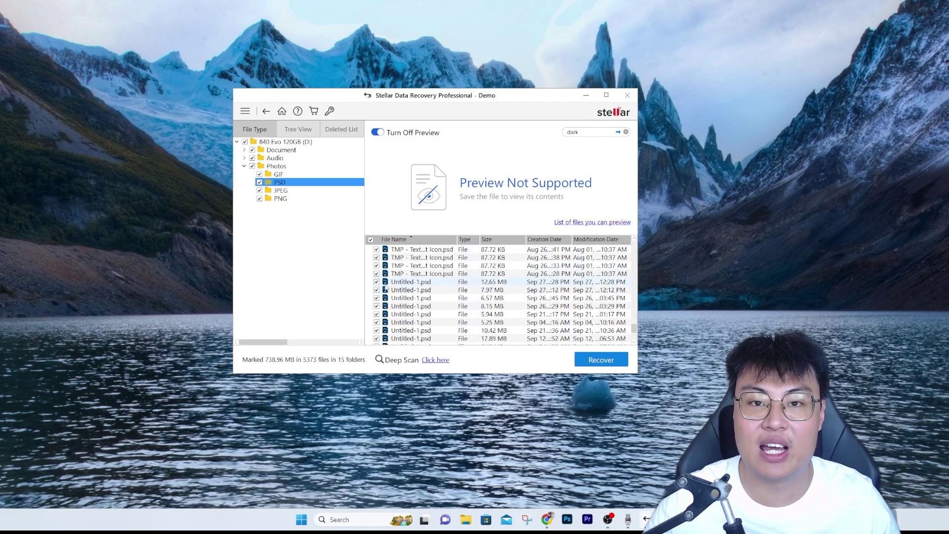
Step: Clear the search, browse the GIF, JPEG and PNG images, then select drive D:
{"action": "left_click", "coordinate": [626, 133]}
{"action": "left_click", "coordinate": [302, 175]}
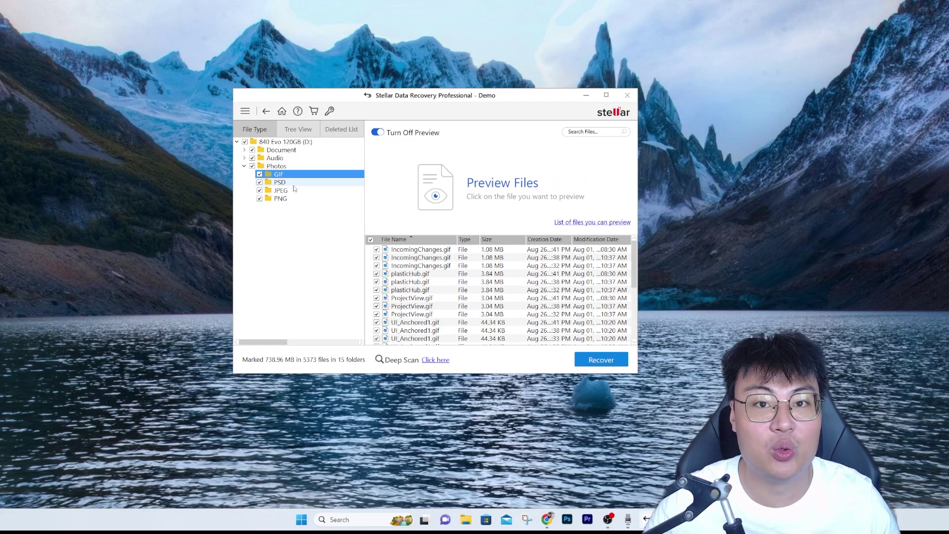
{"action": "left_click", "coordinate": [280, 190]}
{"action": "left_click", "coordinate": [281, 199]}
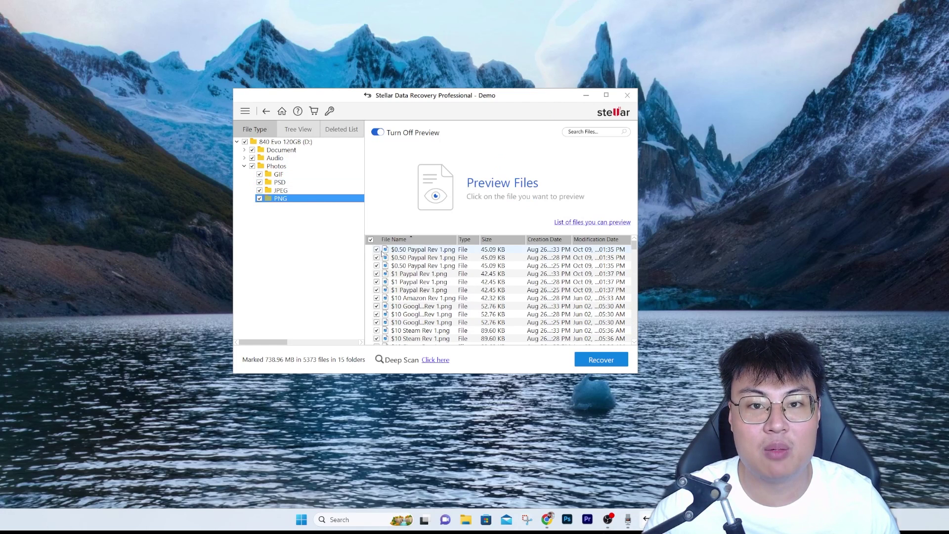
{"action": "left_click", "coordinate": [415, 282]}
{"action": "left_click", "coordinate": [279, 177]}
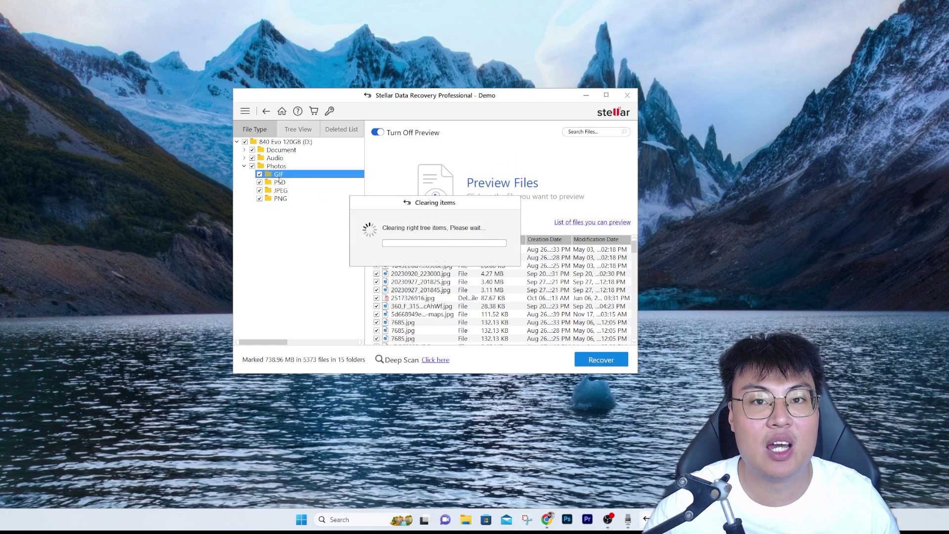
{"action": "left_click", "coordinate": [286, 142]}
{"action": "left_click", "coordinate": [341, 130]}
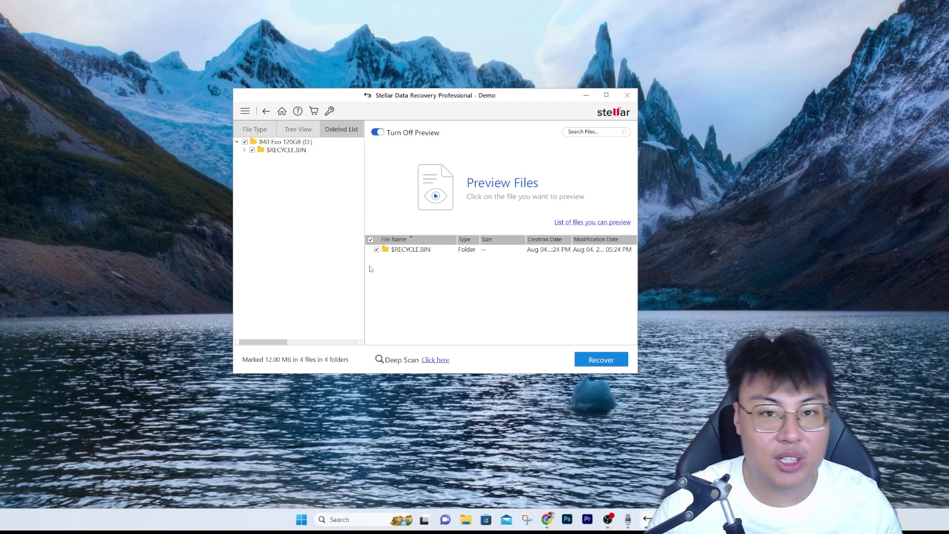
{"action": "left_click_drag", "start_coordinate": [285, 344], "coordinate": [348, 341]}
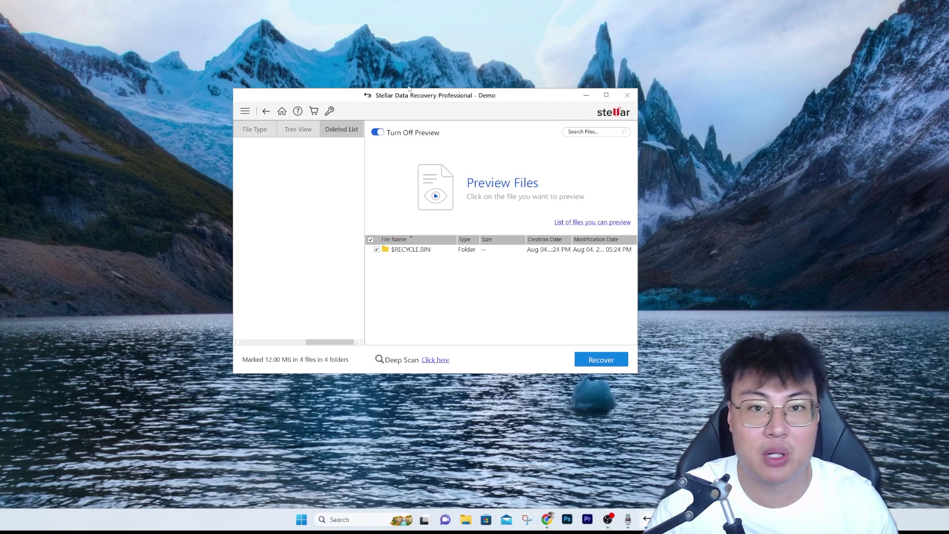
Step: Review the advanced settings' File List, Add/Edit File Types and Updates pages, then close them
{"action": "left_click", "coordinate": [245, 110]}
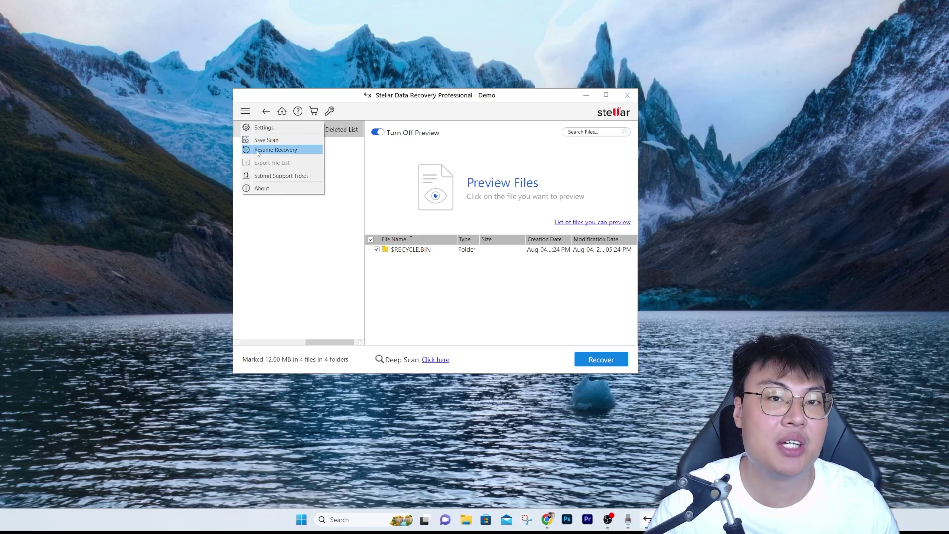
{"action": "left_click", "coordinate": [267, 128]}
{"action": "left_click", "coordinate": [360, 176]}
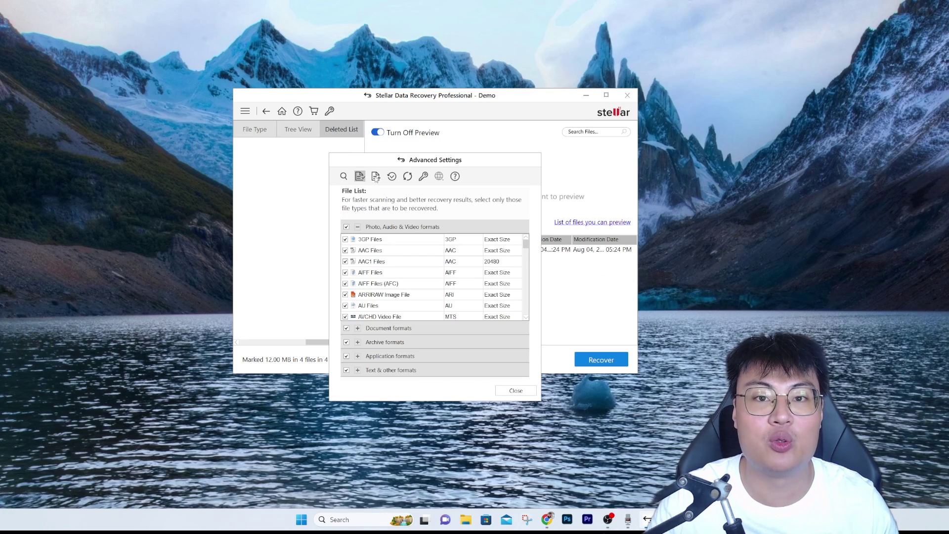
{"action": "left_click", "coordinate": [376, 176]}
{"action": "left_click", "coordinate": [408, 177]}
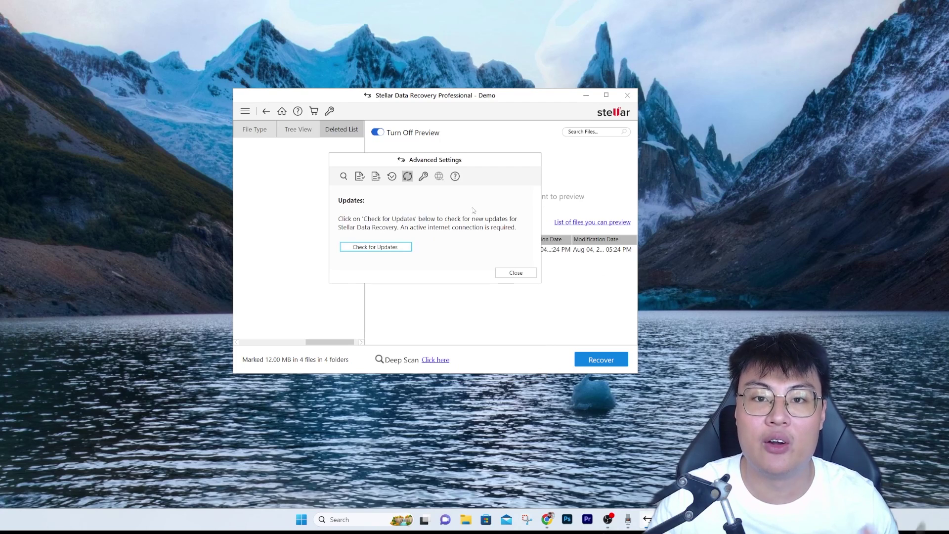
{"action": "left_click", "coordinate": [514, 271]}
Step: Check the online help on previewing scan results, close it, and return toward Home
{"action": "left_click", "coordinate": [245, 110]}
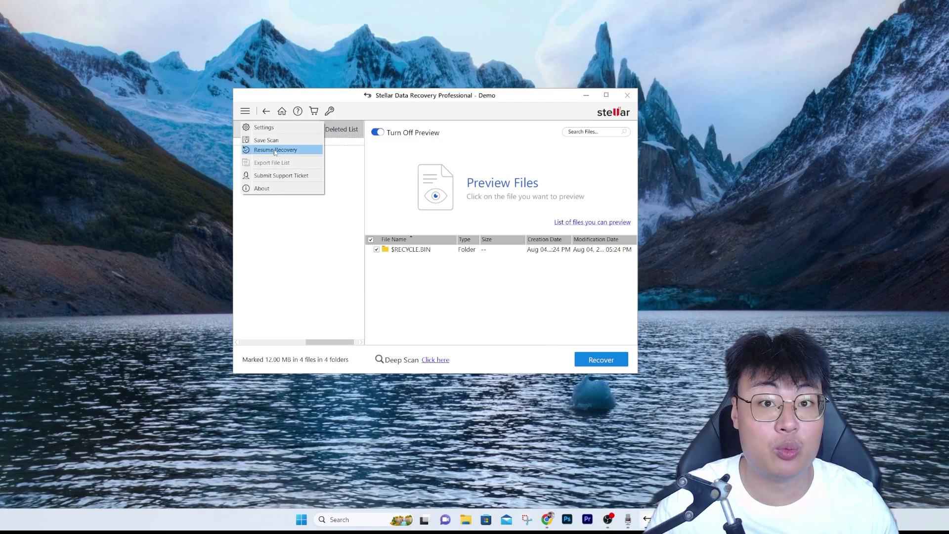
{"action": "left_click", "coordinate": [311, 245]}
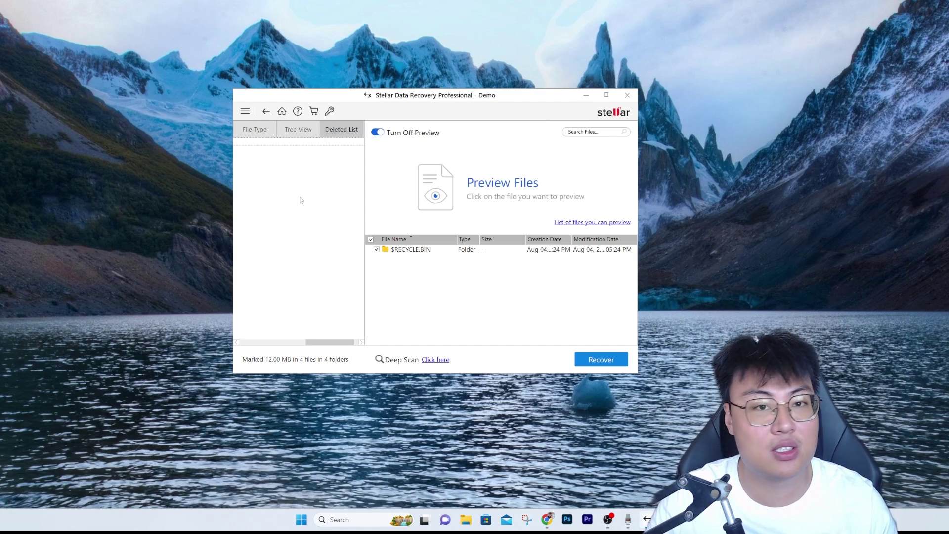
{"action": "left_click", "coordinate": [297, 112]}
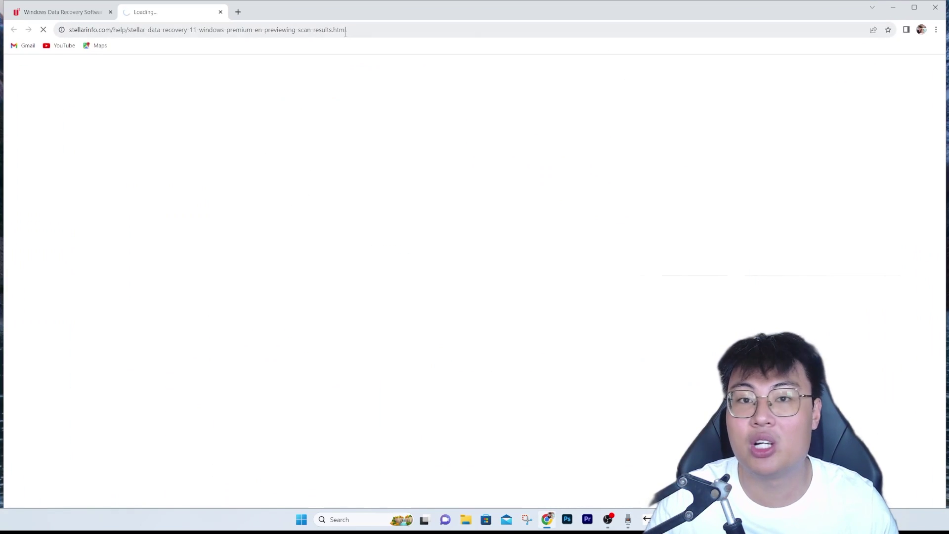
{"action": "key", "text": "ctrl+w"}
{"action": "left_click", "coordinate": [893, 7]}
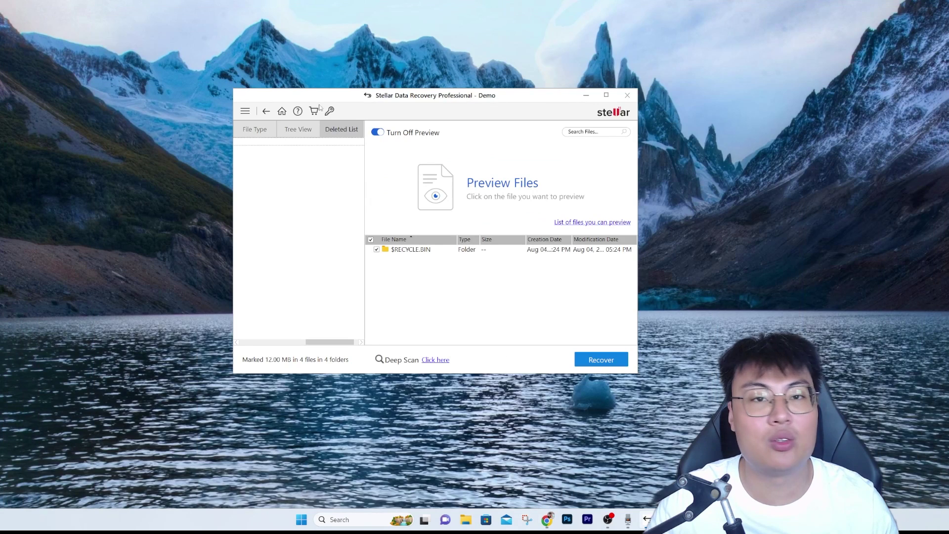
{"action": "left_click", "coordinate": [282, 112]}
Step: Dismiss the prompt to save 'SDR Scan ,Fri Oct 6 2023 14-23-06.DAT' without saving, then go Home
{"action": "left_click", "coordinate": [438, 274]}
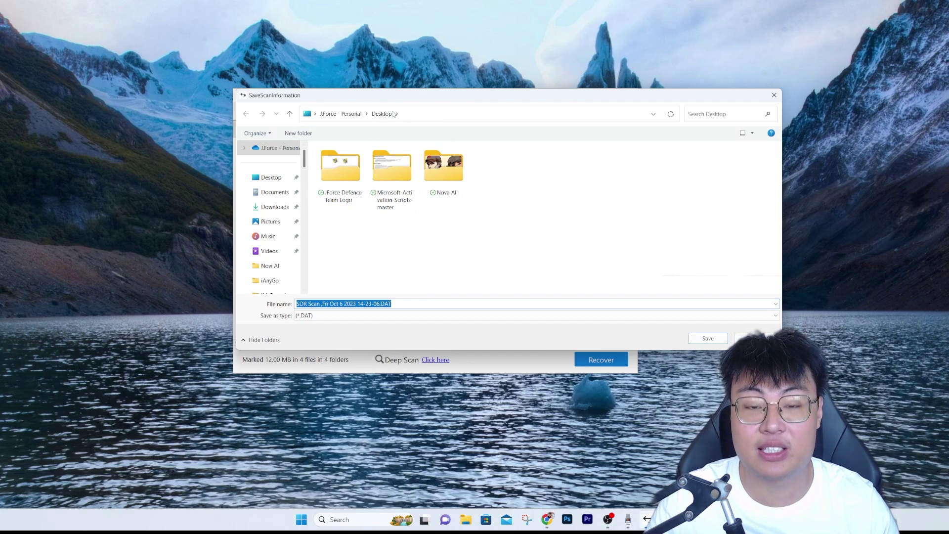
{"action": "left_click_drag", "start_coordinate": [501, 103], "coordinate": [452, 344]}
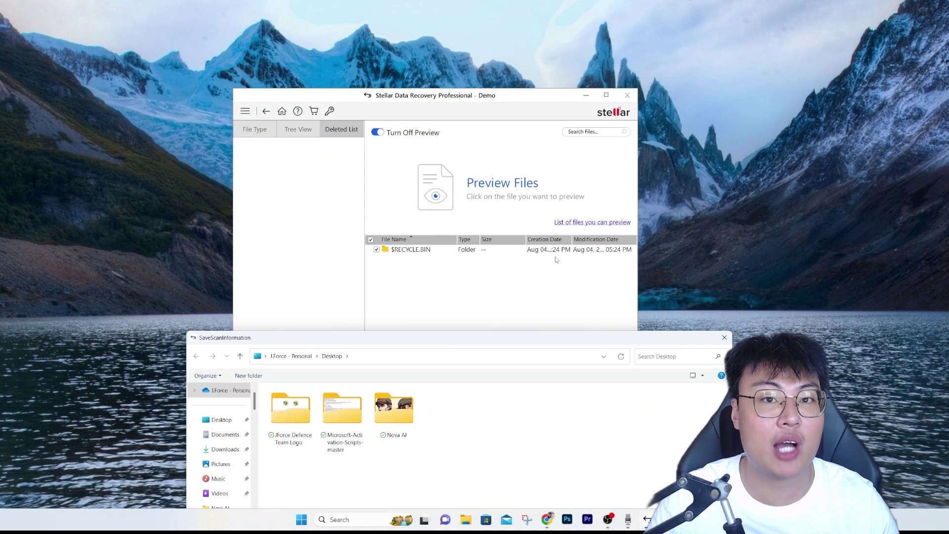
{"action": "left_click_drag", "start_coordinate": [375, 342], "coordinate": [310, 212]}
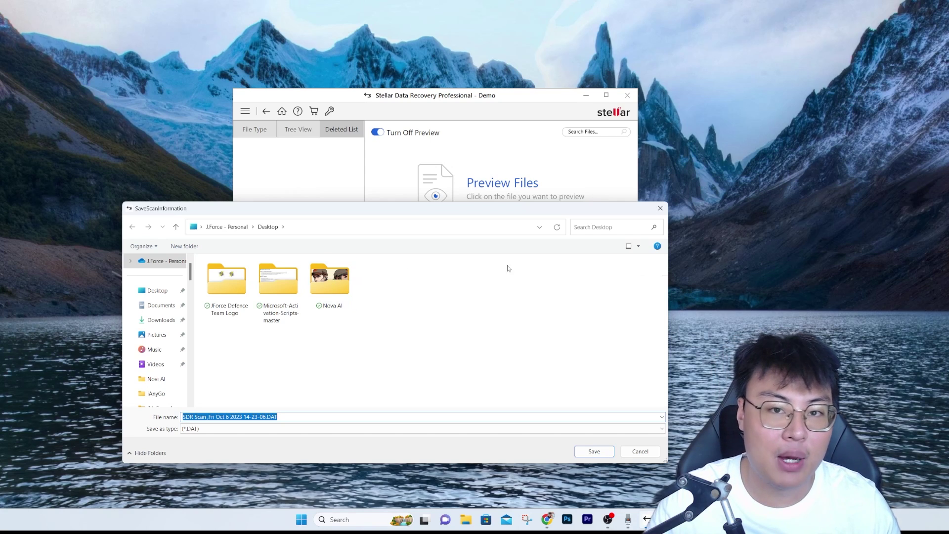
{"action": "left_click", "coordinate": [660, 208]}
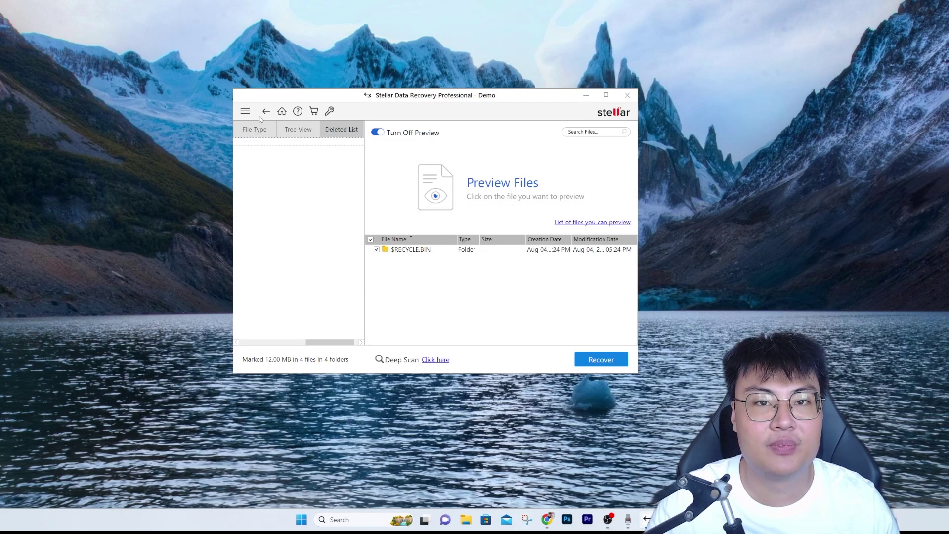
{"action": "left_click", "coordinate": [283, 114]}
Step: Skip saving the old scan and rescan drive D: (840 Evo 120GB) for Office Documents, Photos and Audio
{"action": "left_click", "coordinate": [473, 272]}
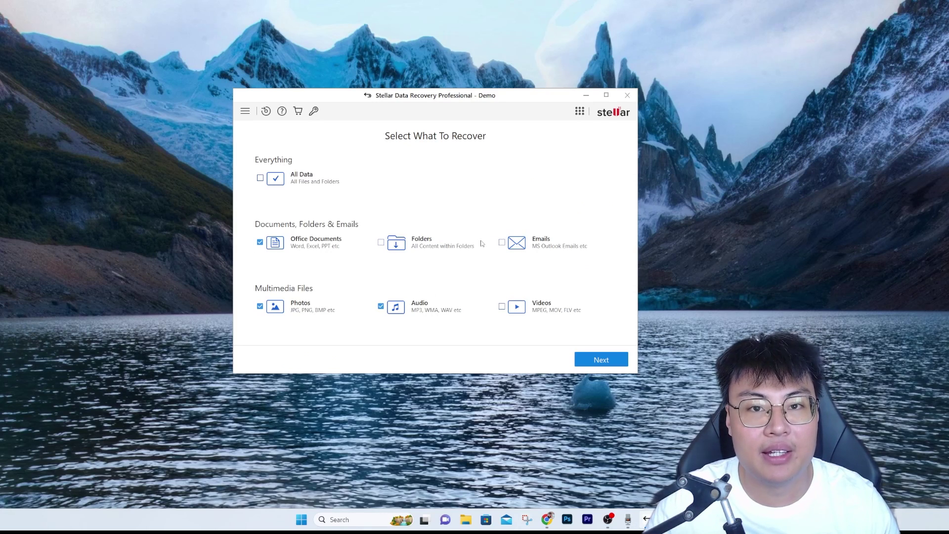
{"action": "left_click", "coordinate": [599, 360]}
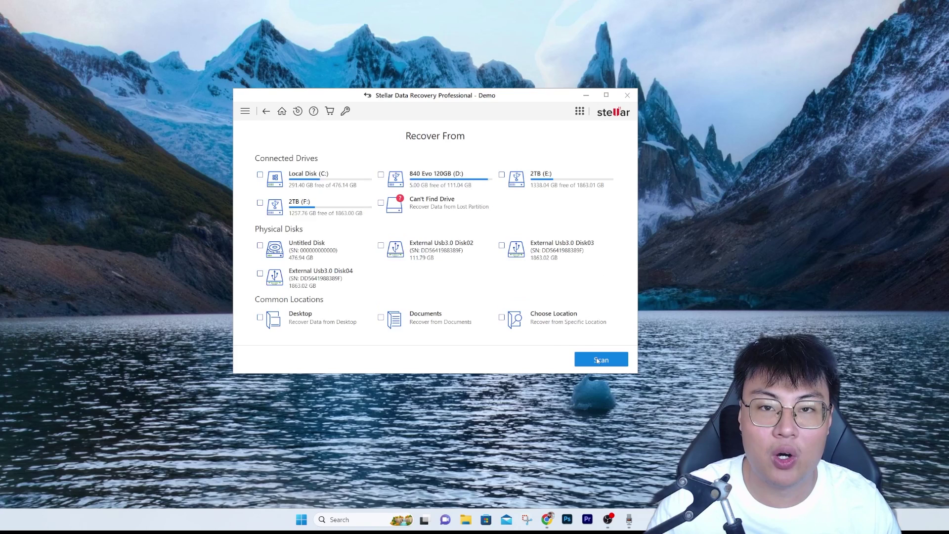
{"action": "left_click", "coordinate": [599, 360]}
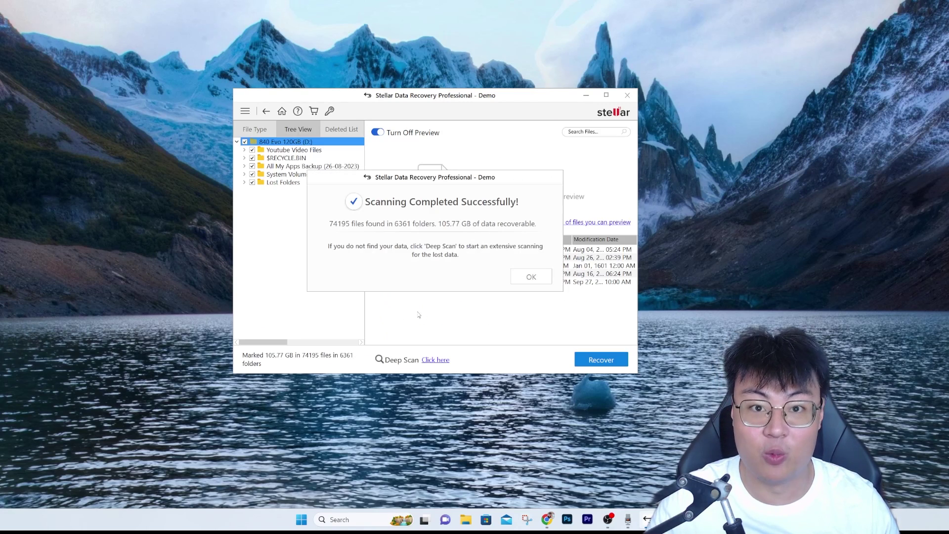
Step: Dismiss the scan summary and open $RECYCLE.BIN's S-1-5-21 user folder, then its $RV2WFNM folder
{"action": "left_click", "coordinate": [525, 278]}
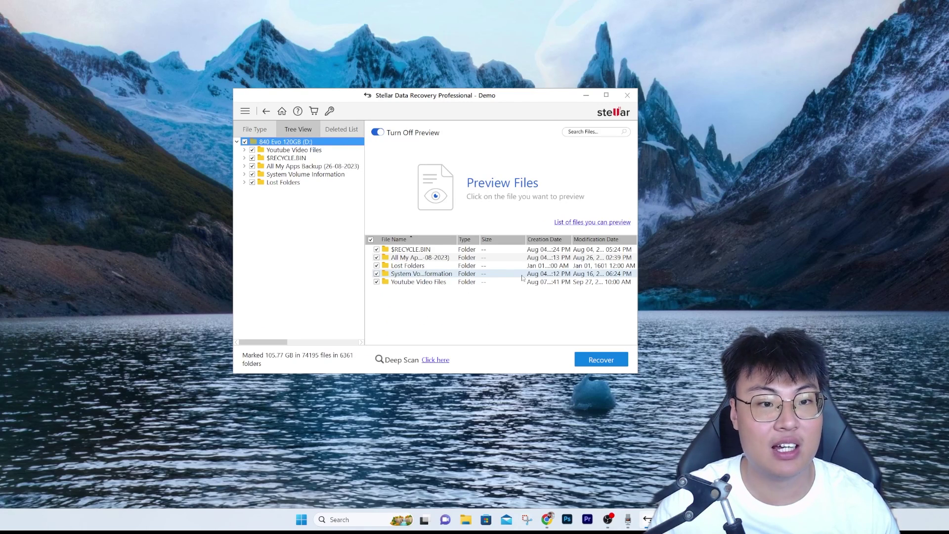
{"action": "left_click", "coordinate": [297, 158]}
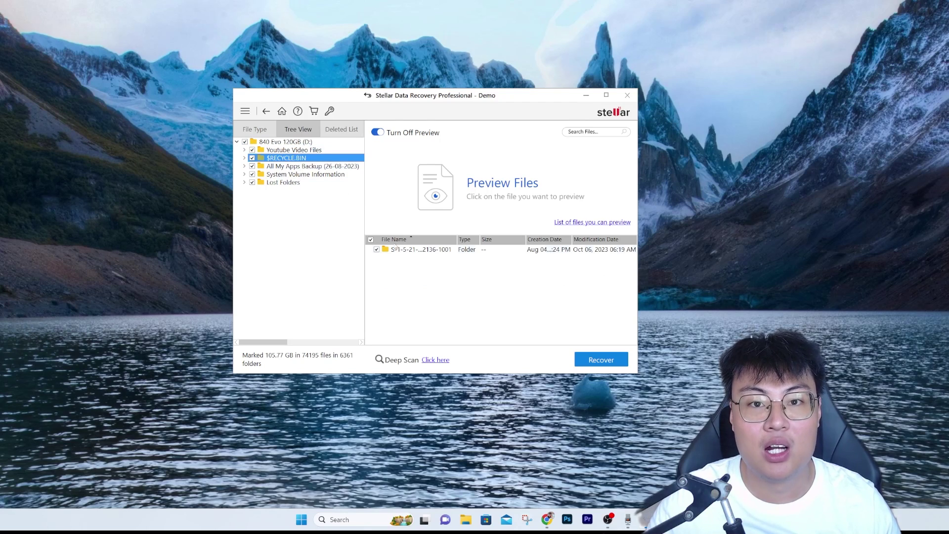
{"action": "double_click", "coordinate": [396, 249]}
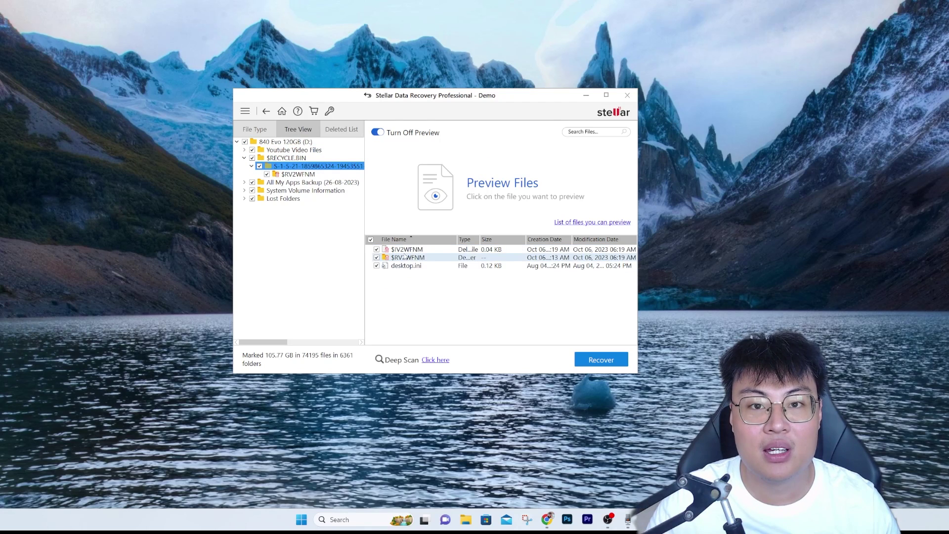
{"action": "double_click", "coordinate": [404, 256]}
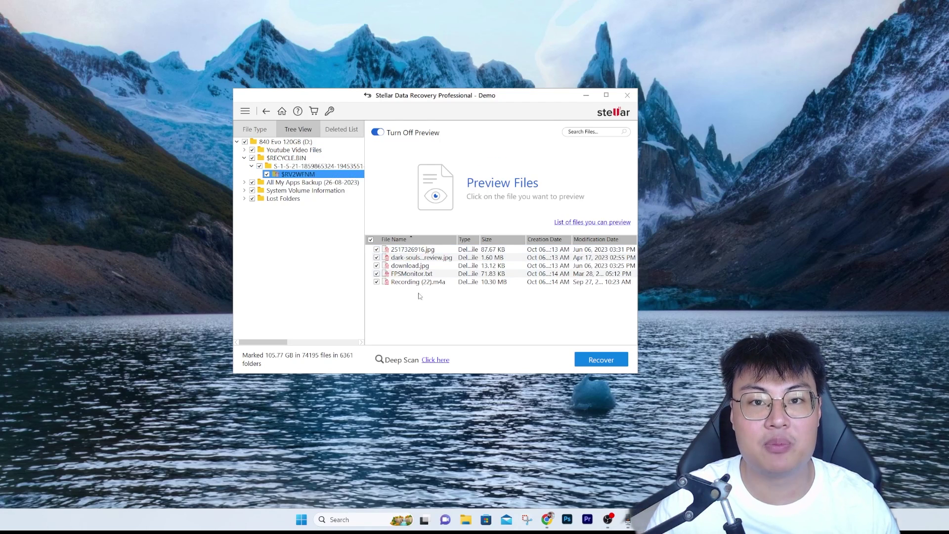
Step: Preview the deleted images 2517326916.jpg, the dark-souls review image and download.jpg
{"action": "left_click", "coordinate": [413, 249]}
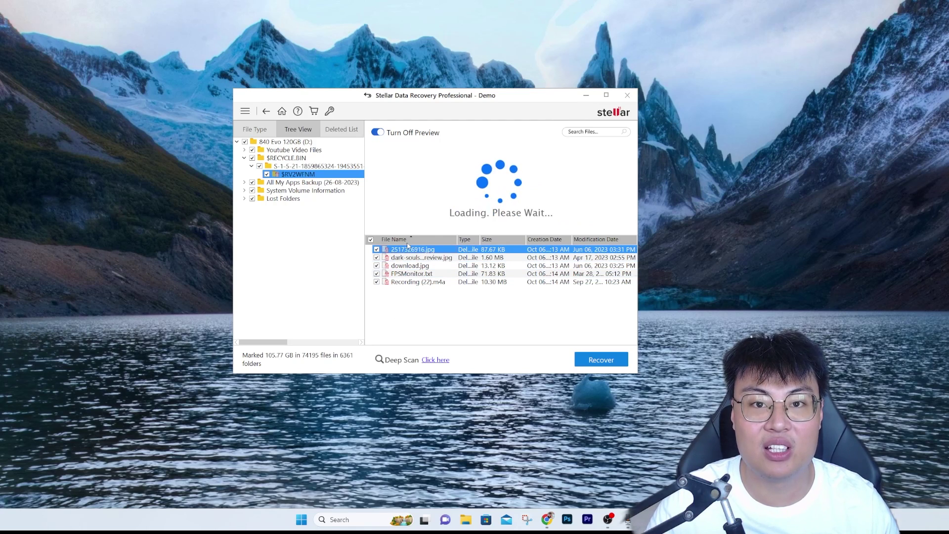
{"action": "left_click", "coordinate": [494, 254]}
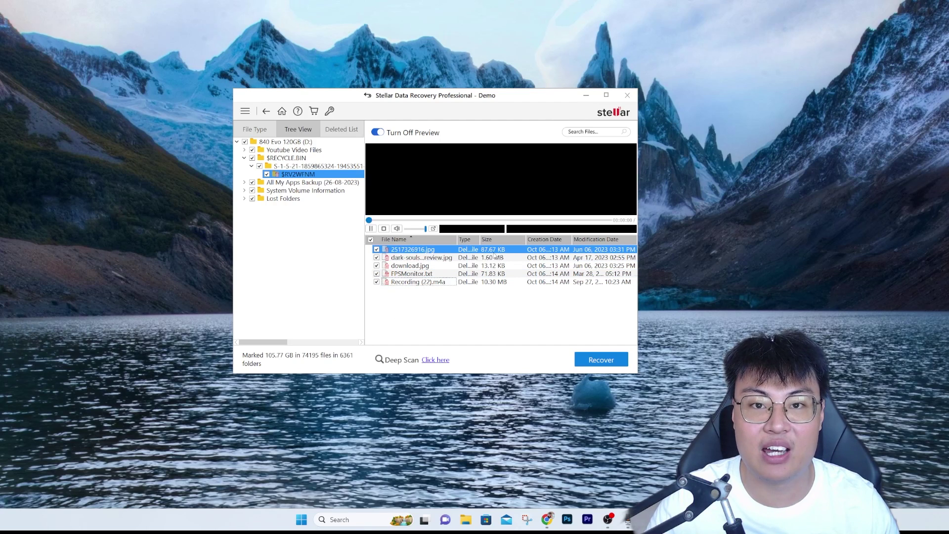
{"action": "left_click", "coordinate": [409, 257]}
{"action": "left_click", "coordinate": [409, 265]}
{"action": "left_click", "coordinate": [410, 250]}
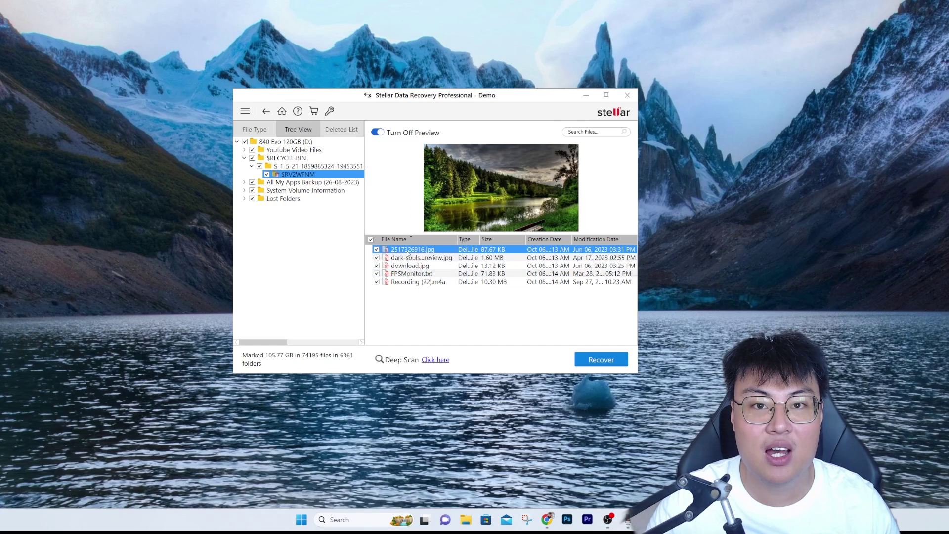
{"action": "left_click", "coordinate": [409, 258]}
{"action": "left_click", "coordinate": [409, 265]}
Step: Preview FPSMonitor.txt and Recording (22).m4a, then return to 2517326916.jpg
{"action": "left_click", "coordinate": [413, 275]}
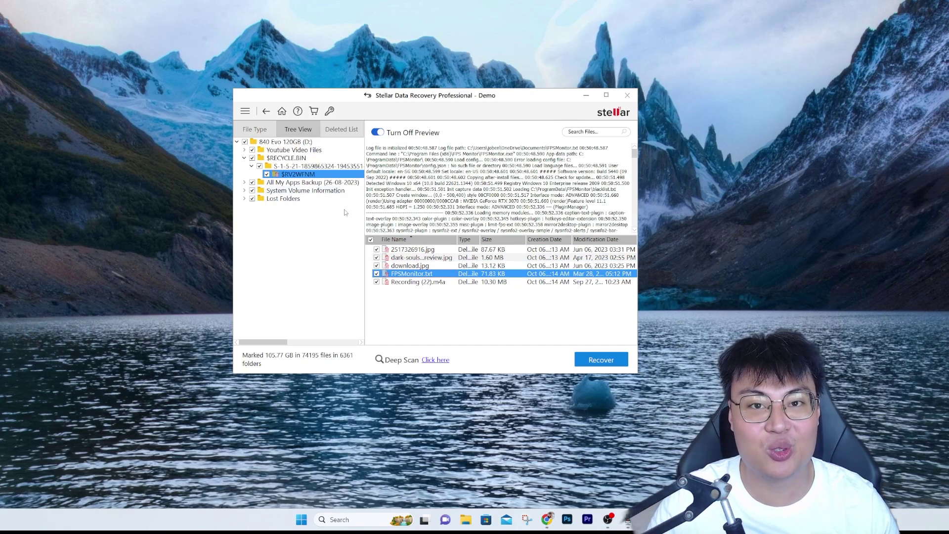
{"action": "left_click", "coordinate": [413, 282]}
{"action": "left_click", "coordinate": [403, 272]}
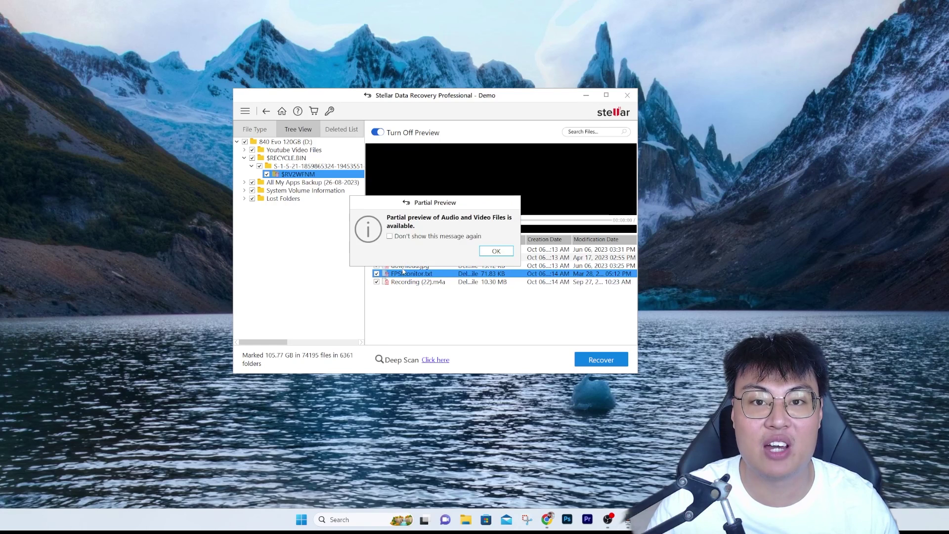
{"action": "left_click", "coordinate": [496, 251]}
{"action": "key", "text": "Up"}
{"action": "key", "text": "Up"}
{"action": "key", "text": "Up"}
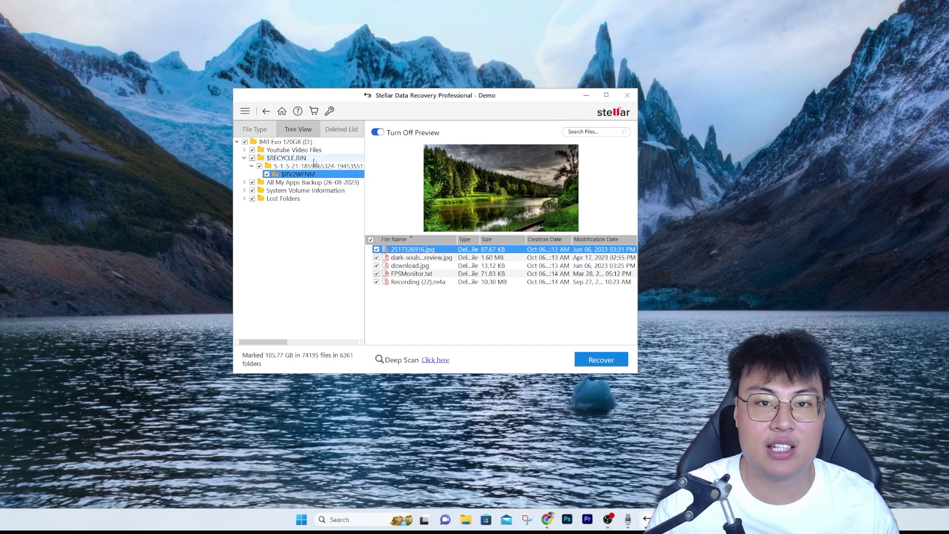
Step: Browse System Volume Information and All My Apps Backup (26-08-2023), then go Home without saving the scan
{"action": "left_click", "coordinate": [298, 191]}
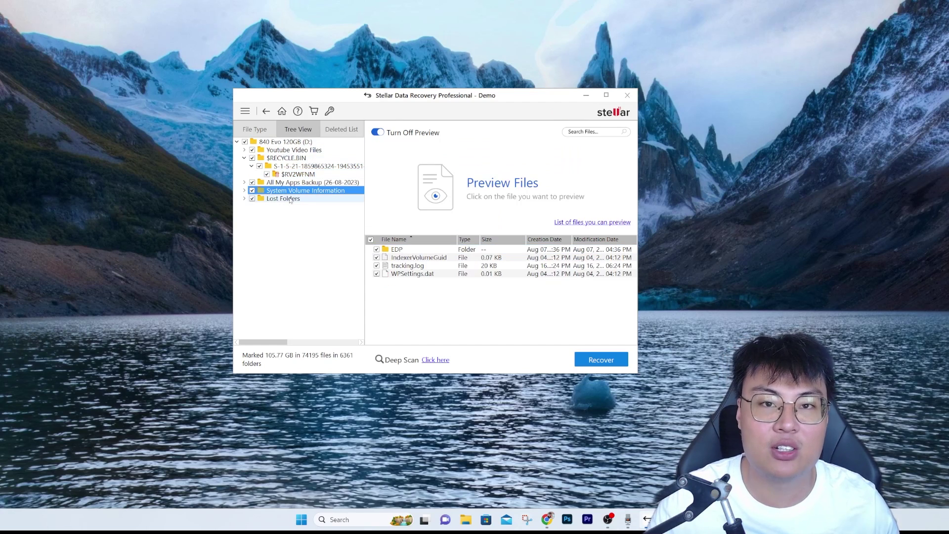
{"action": "left_click", "coordinate": [288, 183]}
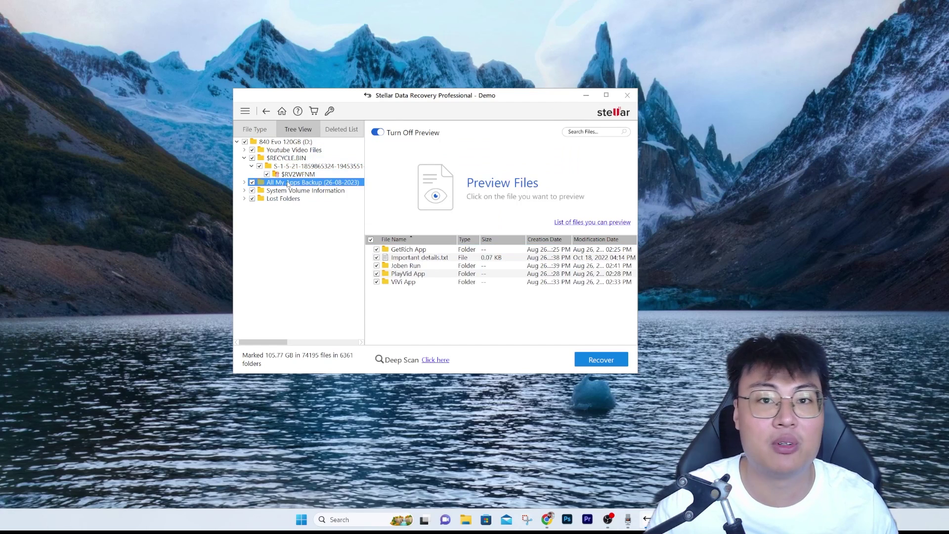
{"action": "left_click", "coordinate": [261, 130]}
{"action": "left_click", "coordinate": [282, 110]}
{"action": "left_click", "coordinate": [465, 271]}
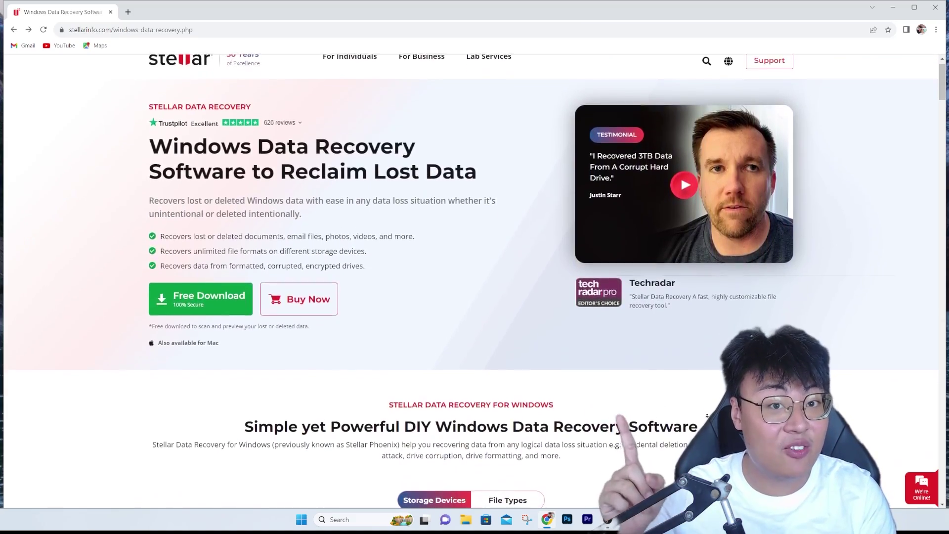
Step: Scroll down the stellarinfo.com Windows Data Recovery page to the Customers Testimonials section
{"action": "scroll", "coordinate": [707, 415], "scroll_direction": "down", "scroll_amount": 1}
{"action": "scroll", "coordinate": [707, 415], "scroll_direction": "down", "scroll_amount": 1}
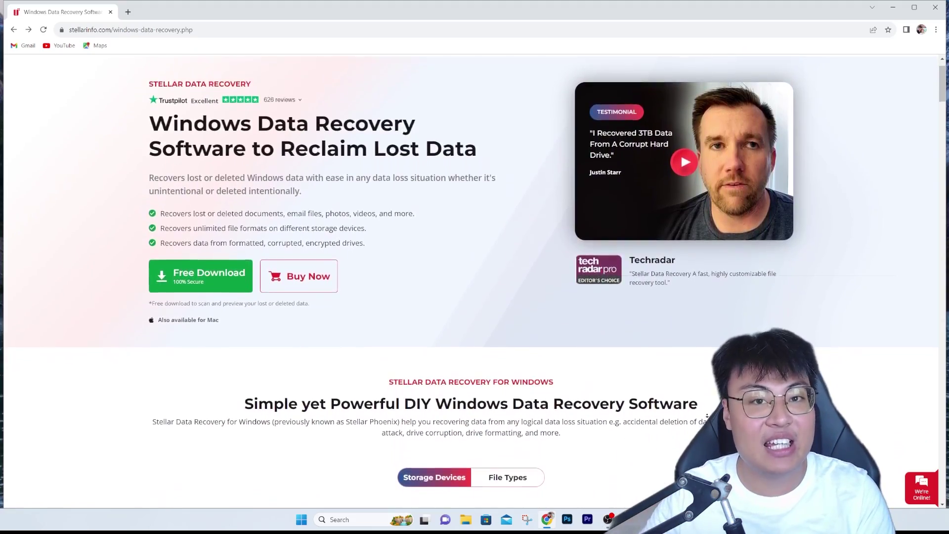
{"action": "scroll", "coordinate": [707, 416], "scroll_direction": "down", "scroll_amount": 1}
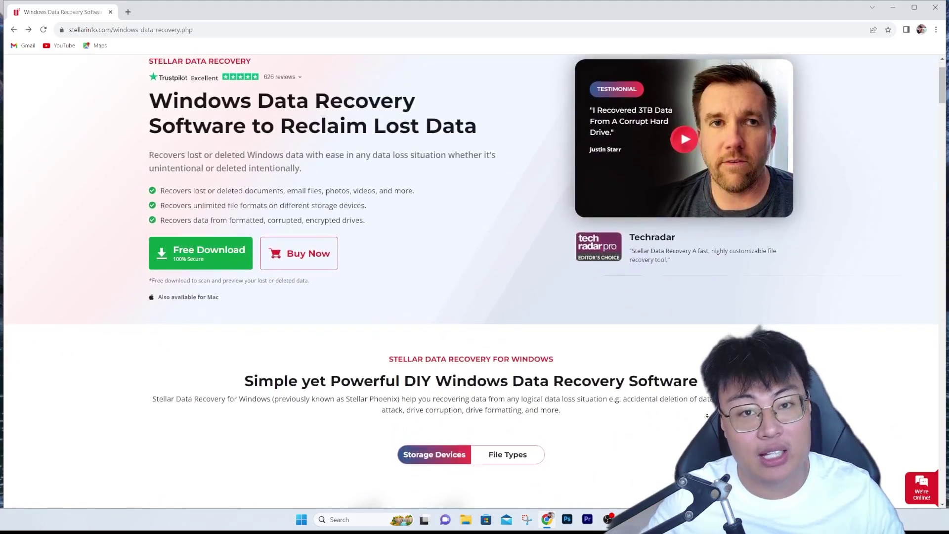
{"action": "scroll", "coordinate": [707, 415], "scroll_direction": "down", "scroll_amount": 1}
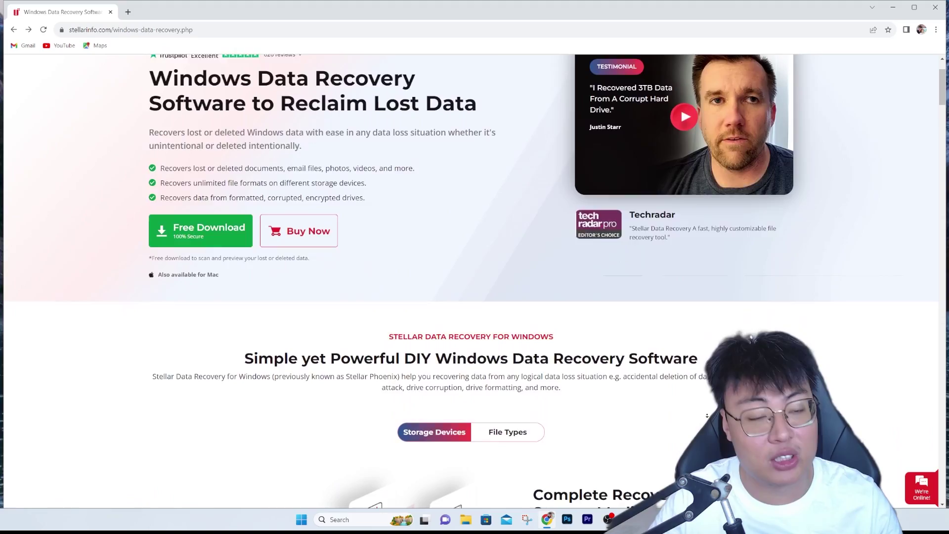
{"action": "scroll", "coordinate": [707, 415], "scroll_direction": "down", "scroll_amount": 1}
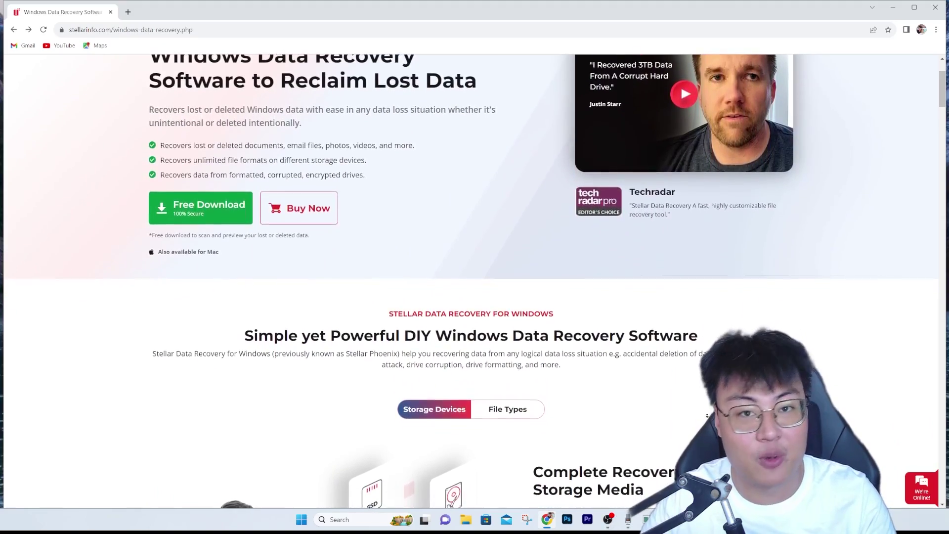
{"action": "scroll", "coordinate": [706, 416], "scroll_direction": "down", "scroll_amount": 1}
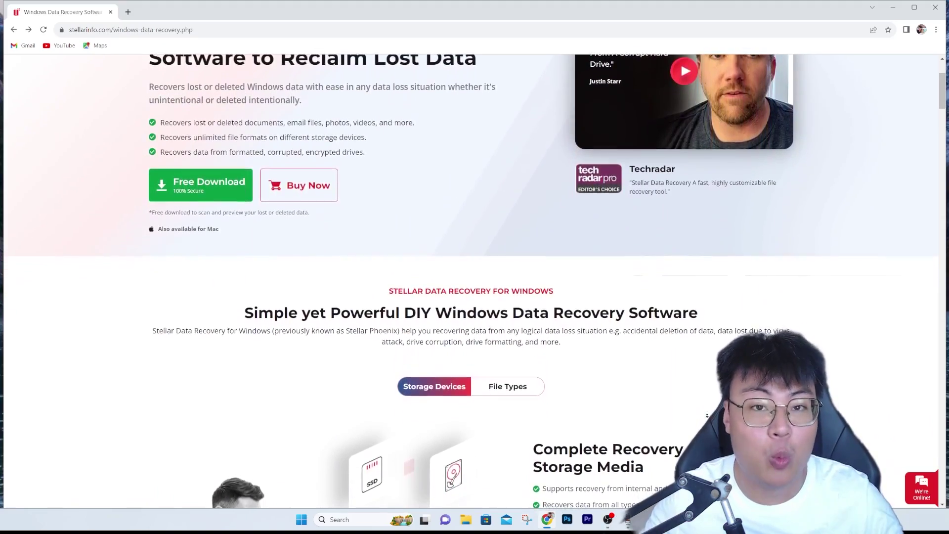
{"action": "scroll", "coordinate": [707, 415], "scroll_direction": "down", "scroll_amount": 1}
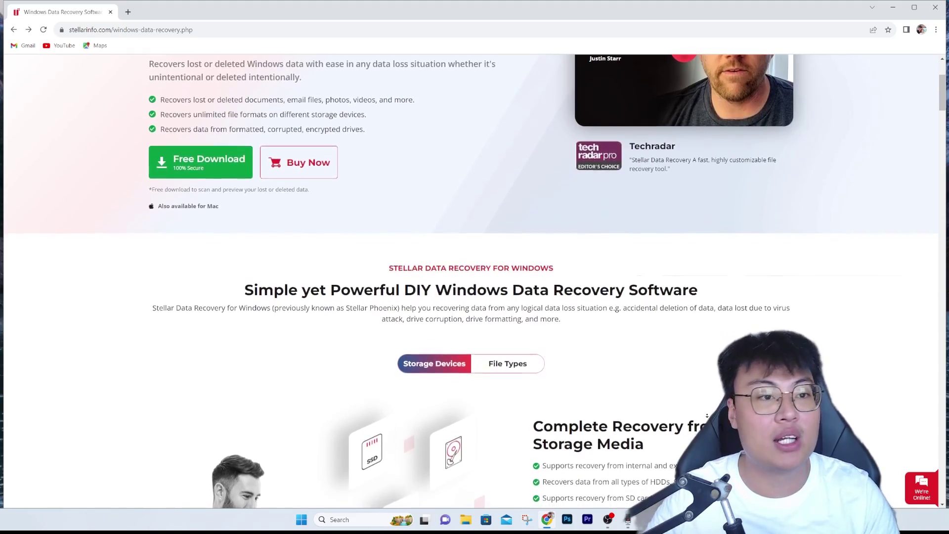
{"action": "scroll", "coordinate": [707, 415], "scroll_direction": "down", "scroll_amount": 1}
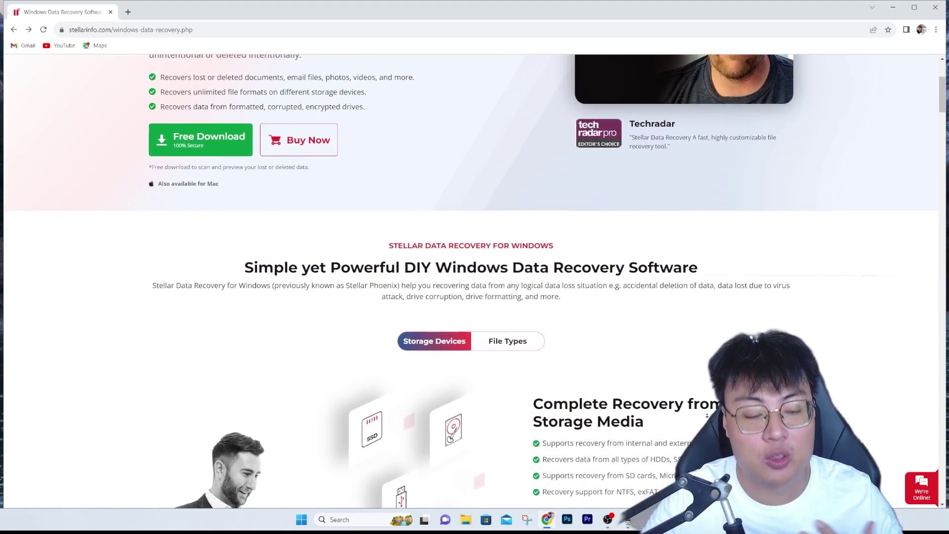
{"action": "scroll", "coordinate": [707, 416], "scroll_direction": "down", "scroll_amount": 1}
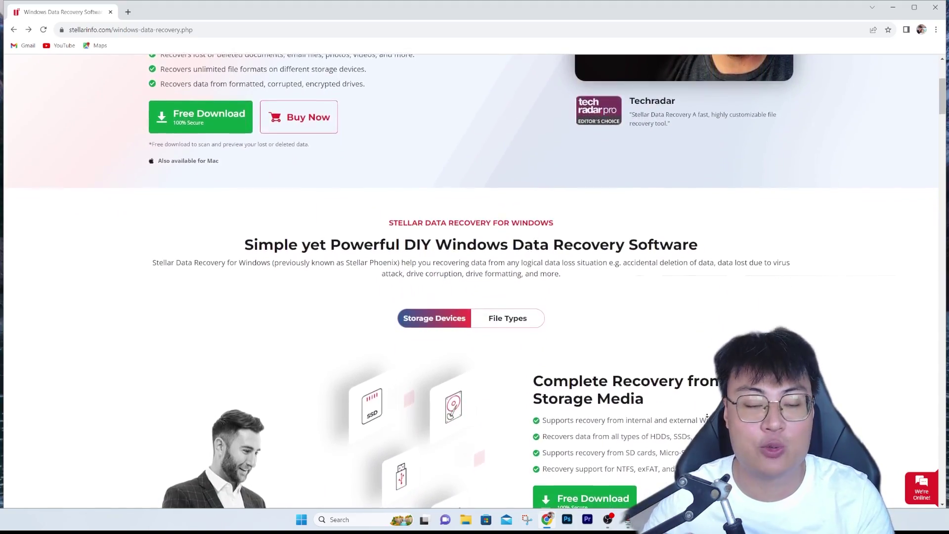
{"action": "scroll", "coordinate": [707, 417], "scroll_direction": "down", "scroll_amount": 1}
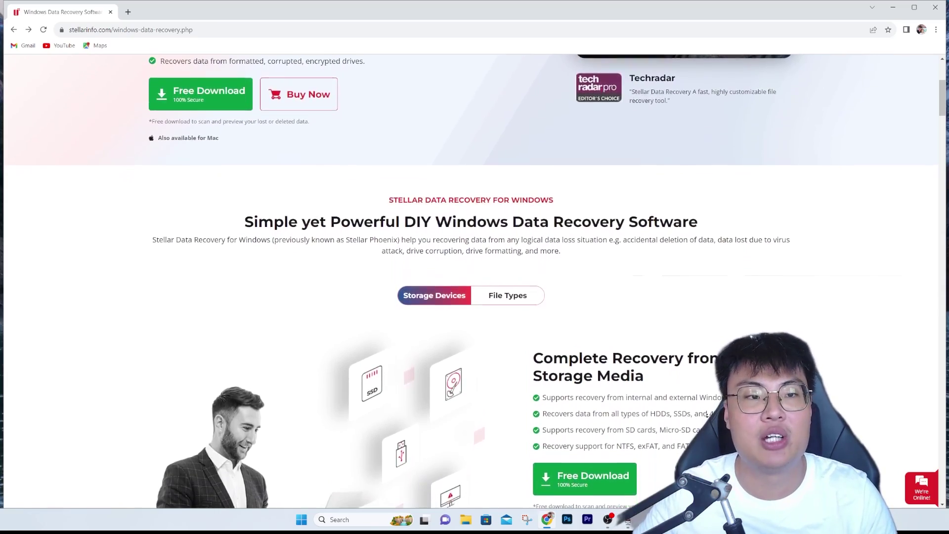
{"action": "scroll", "coordinate": [707, 417], "scroll_direction": "down", "scroll_amount": 1}
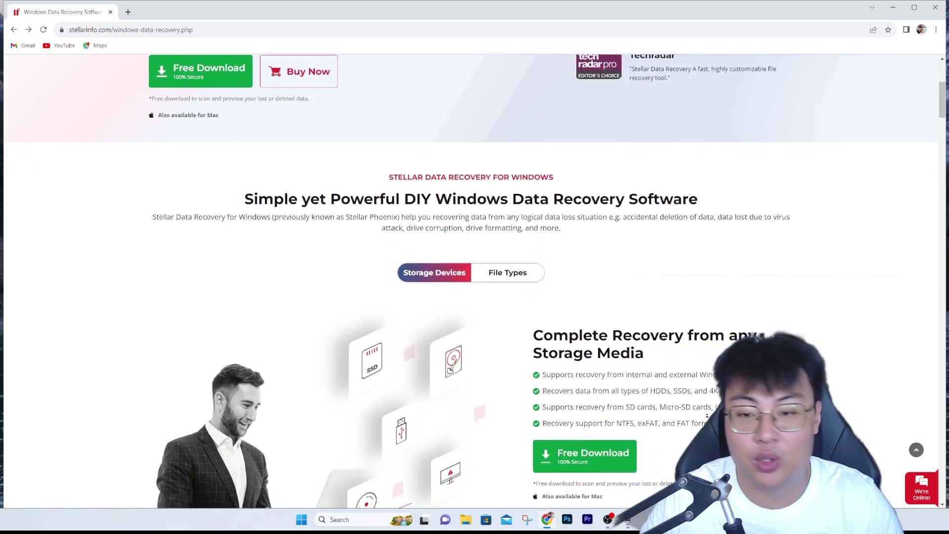